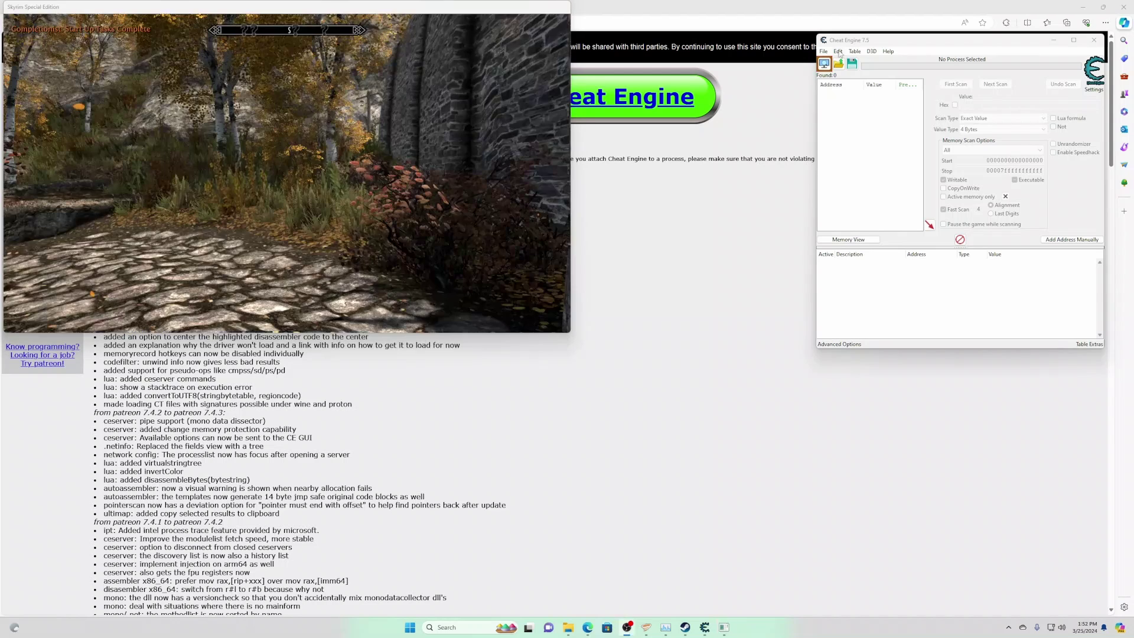
# Review the debugger options and the hotkeys for changed-value and unchanged-value next scans in the settings, leaving without saving
pyautogui.click(845, 65)
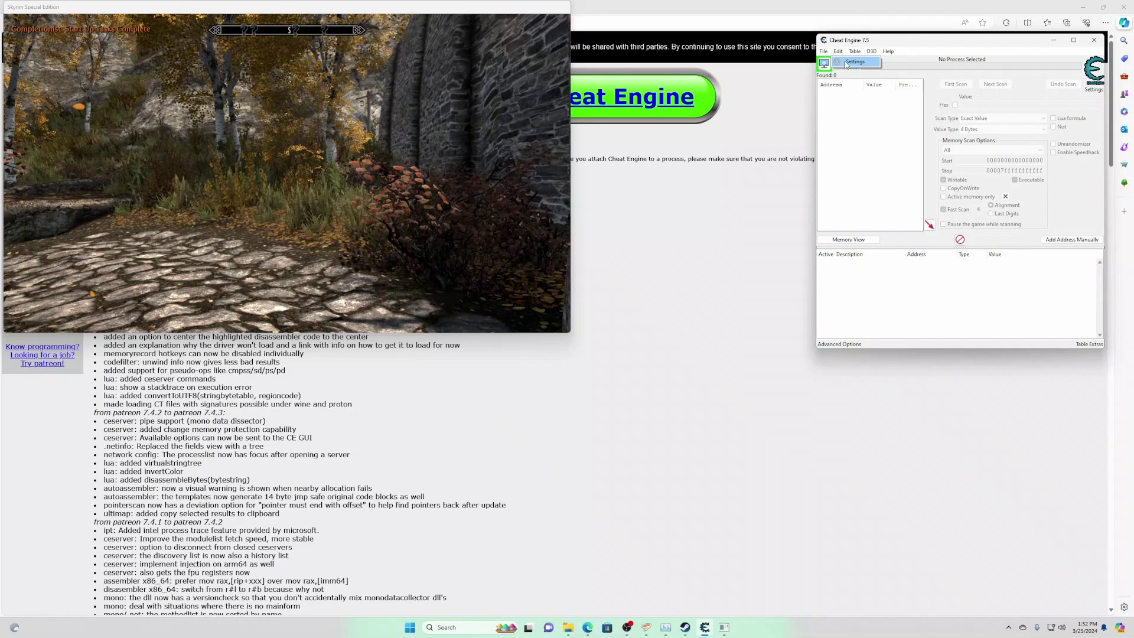
pyautogui.click(853, 62)
pyautogui.click(807, 134)
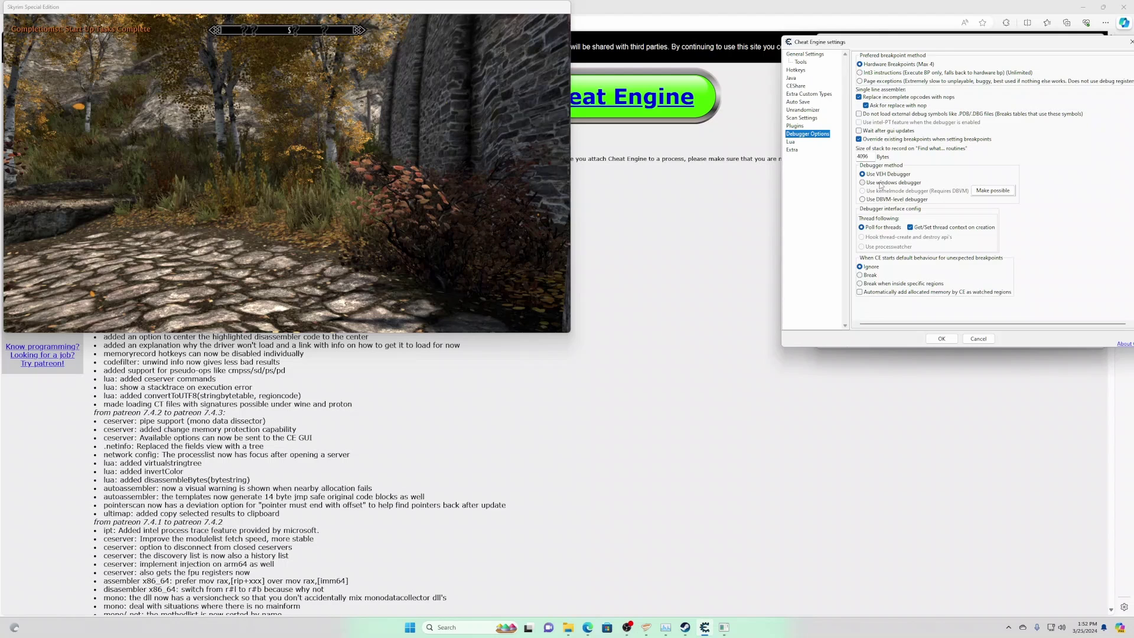
pyautogui.click(796, 70)
pyautogui.click(886, 257)
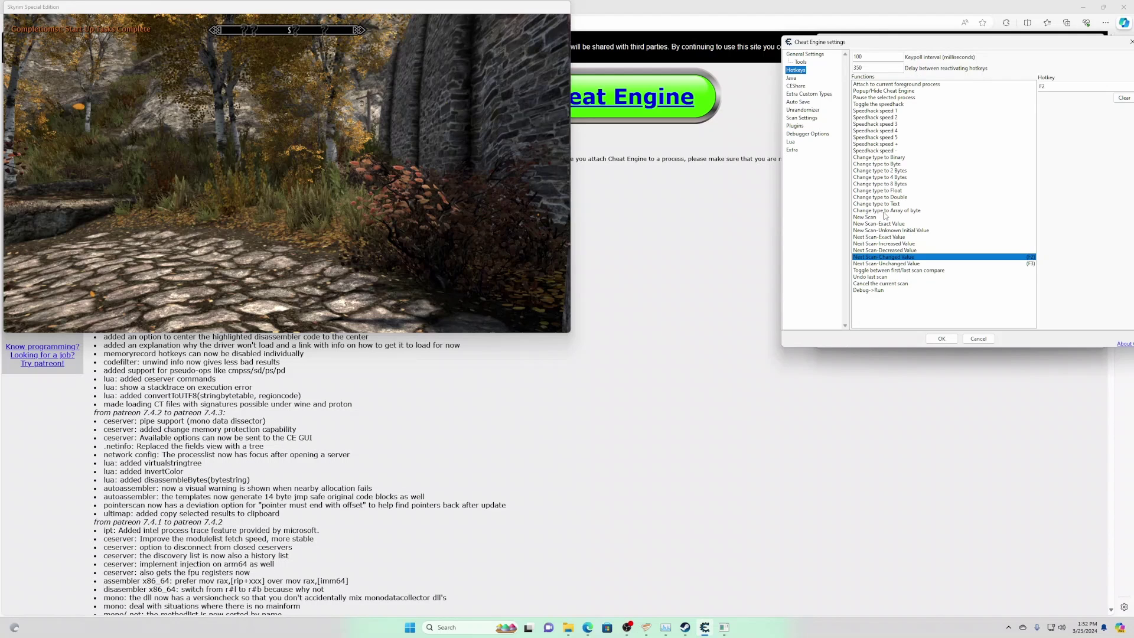
pyautogui.moveTo(971, 52); pyautogui.dragTo(827, 118)
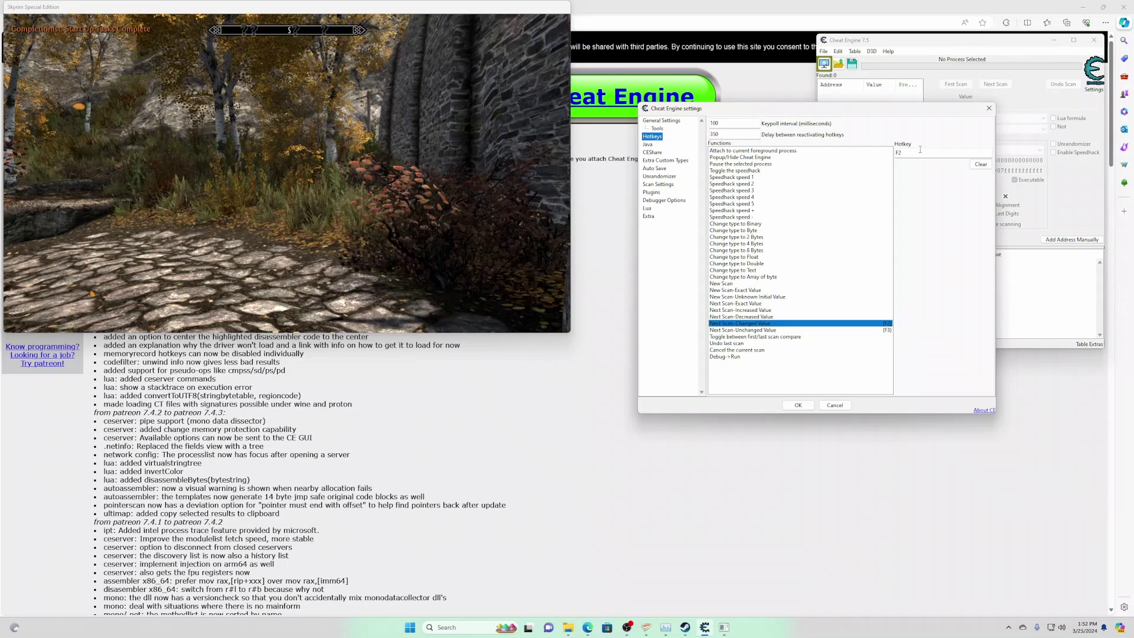
pyautogui.click(746, 330)
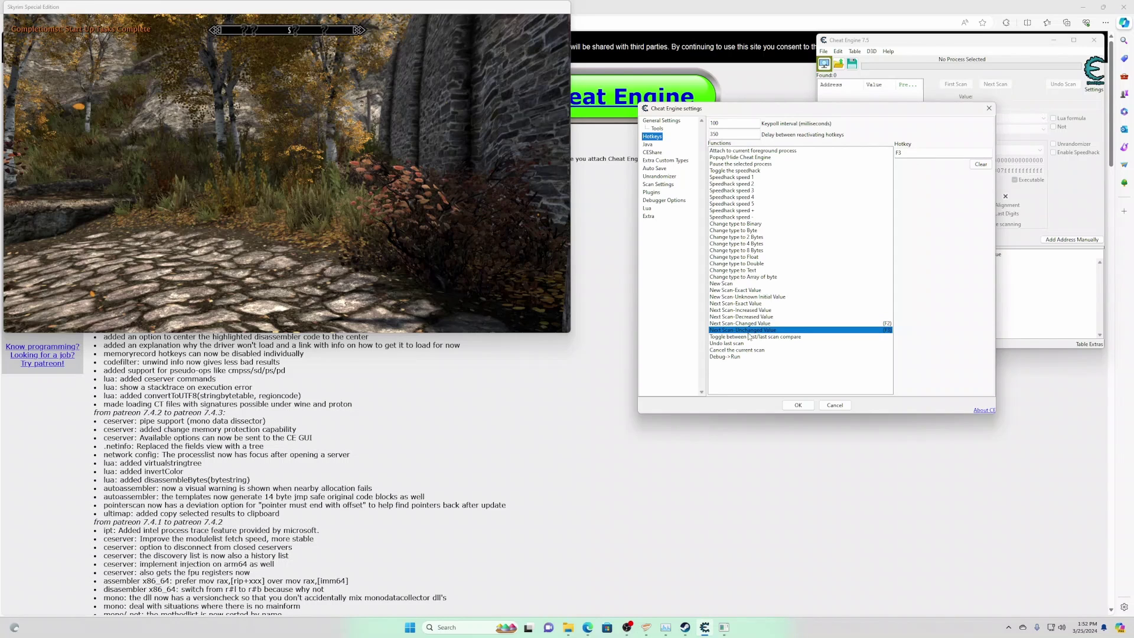
pyautogui.click(834, 405)
# Attach to the Skyrim Special Edition process and bring up the character's skills screen in the game
pyautogui.click(823, 63)
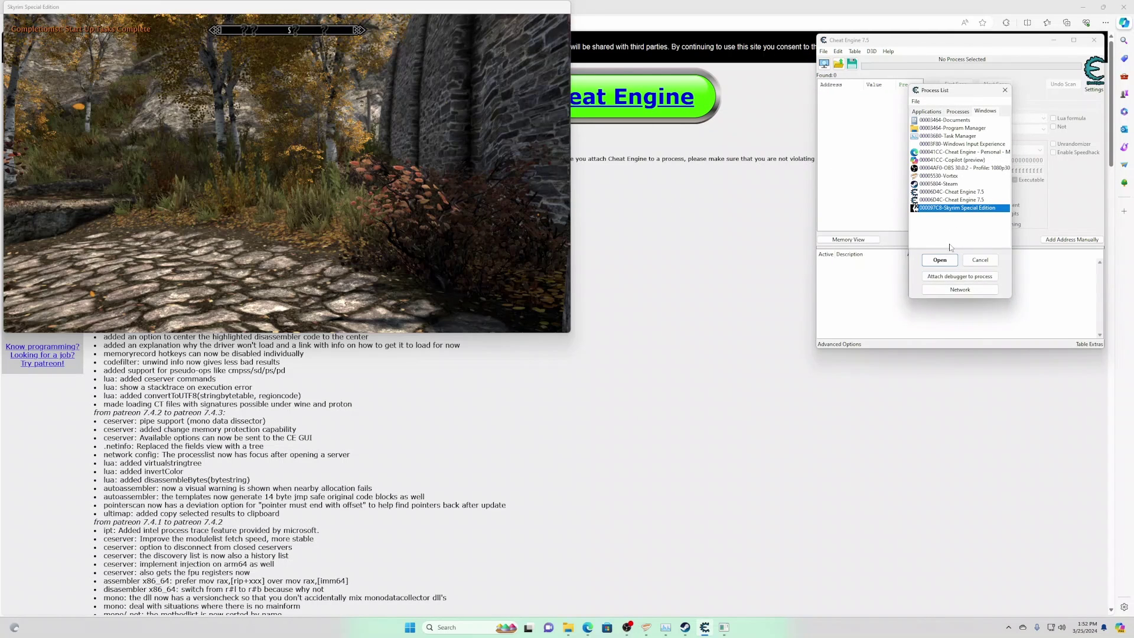
pyautogui.click(943, 261)
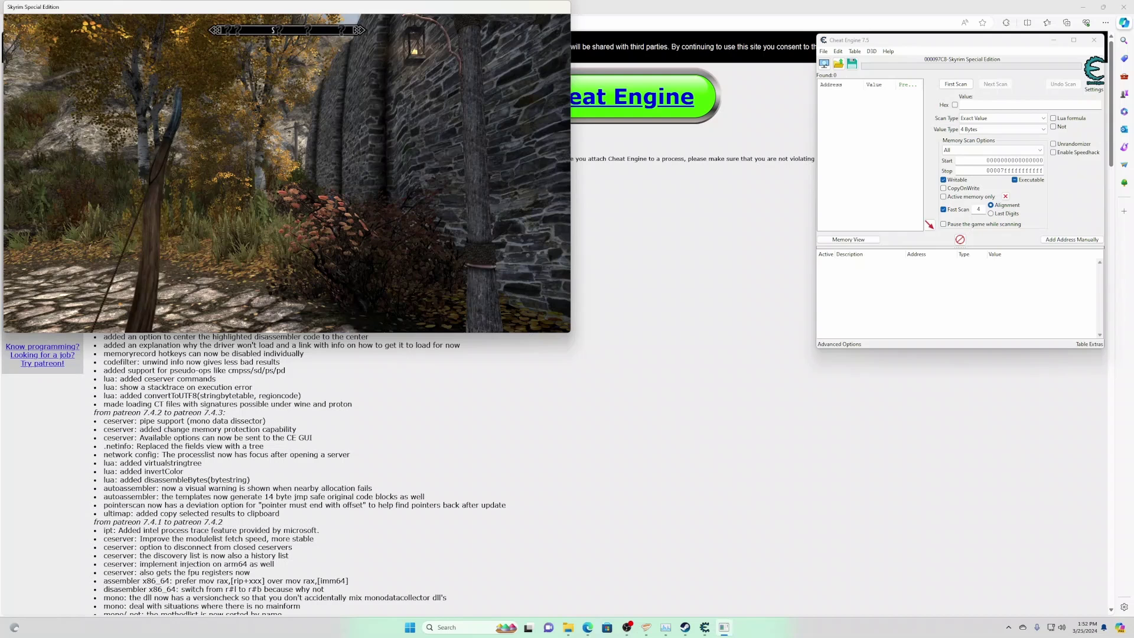
pyautogui.press('Tab')
pyautogui.click(287, 116)
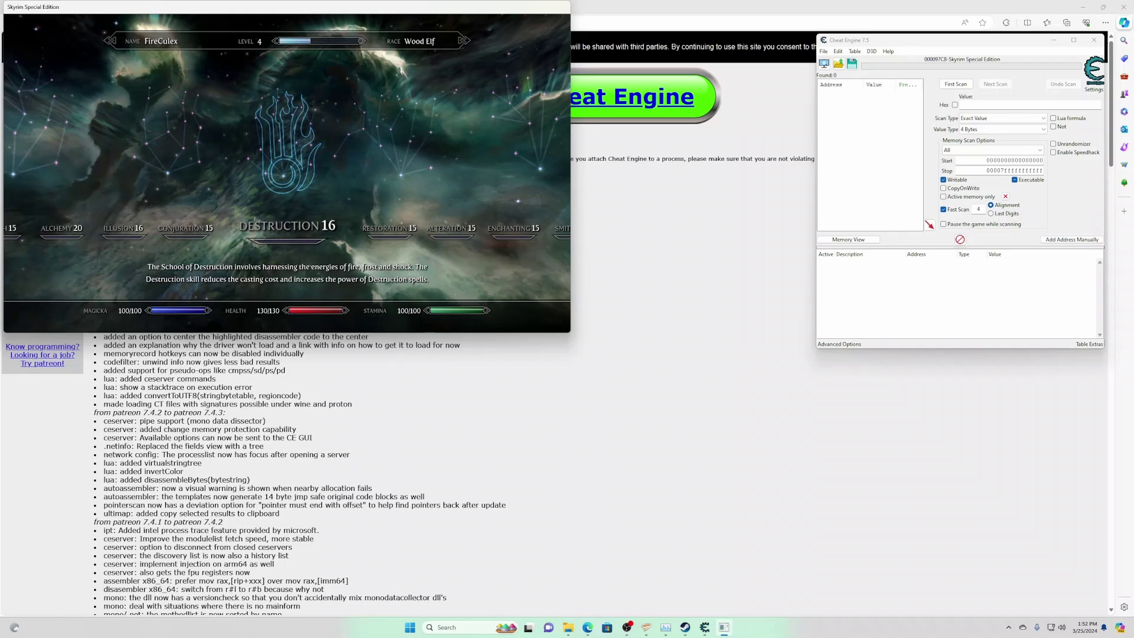
pyautogui.click(424, 136)
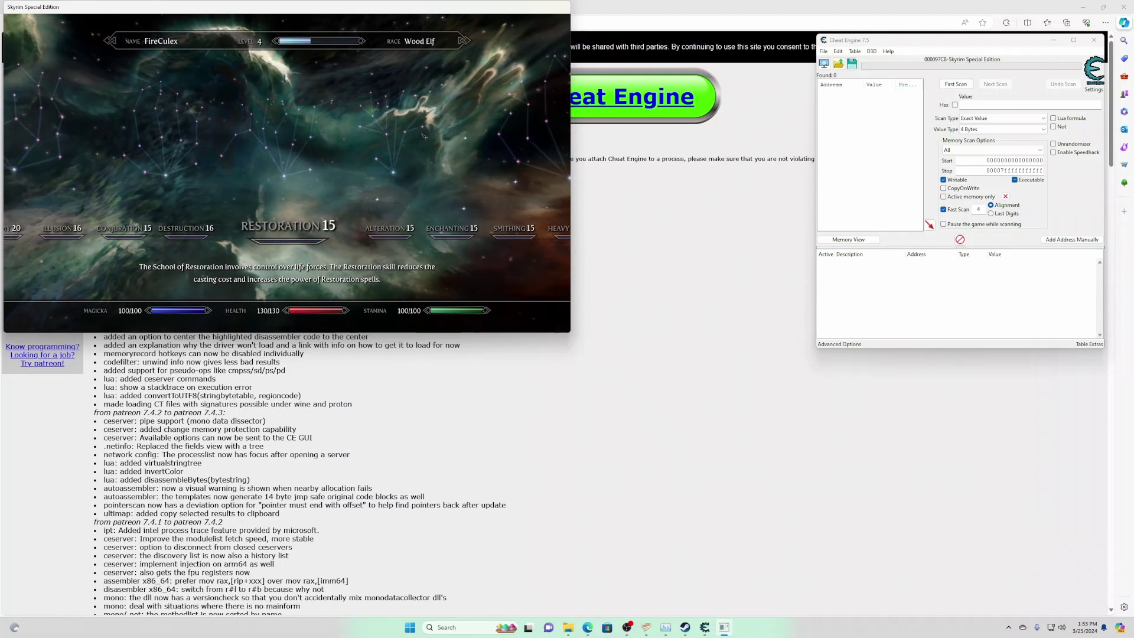
# Run a first scan for the exact value 130 with the value type set to Float
pyautogui.click(979, 129)
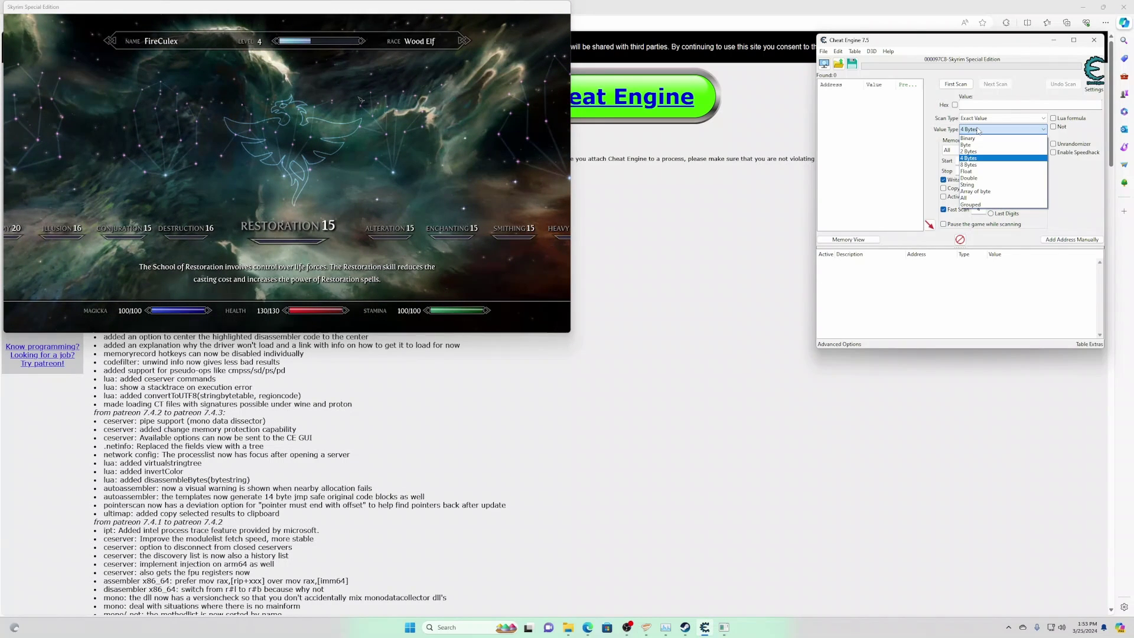
pyautogui.click(969, 172)
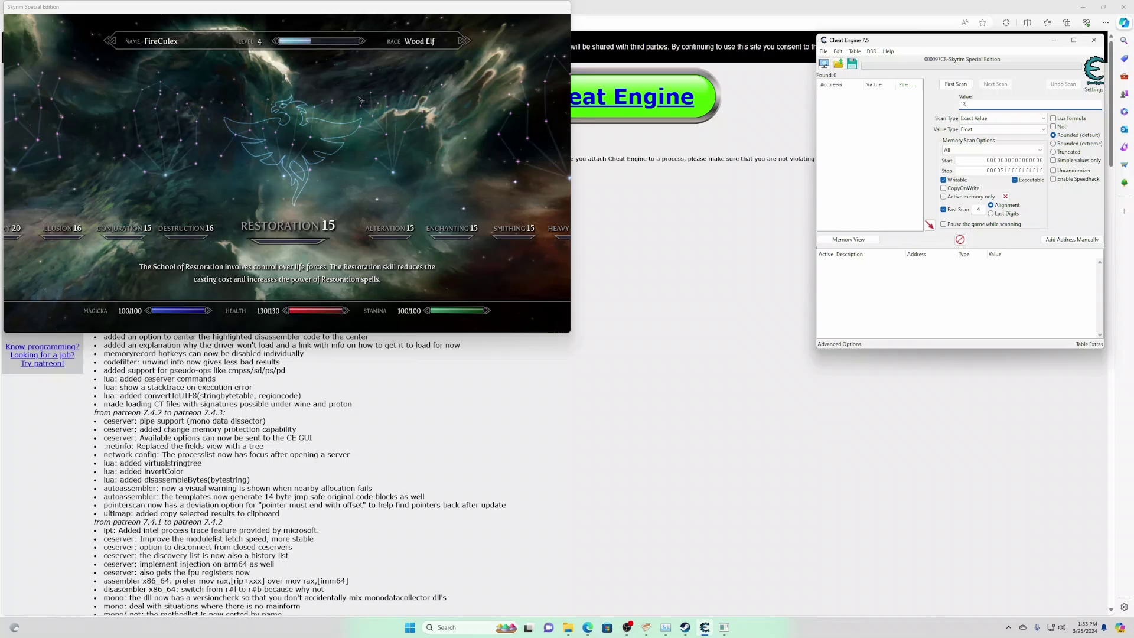
pyautogui.click(953, 85)
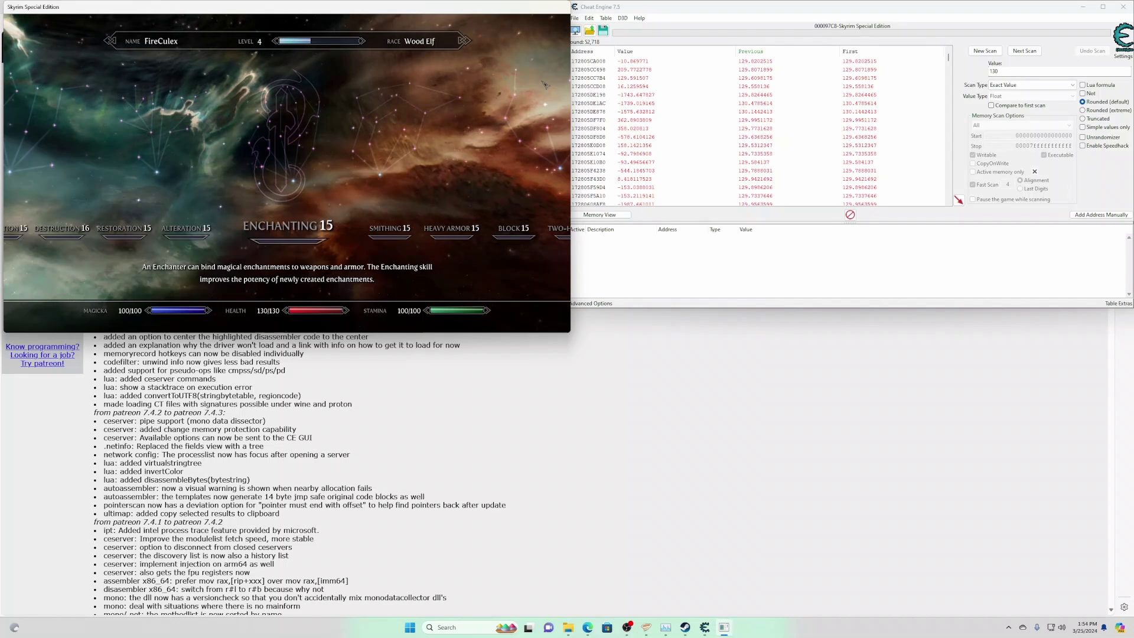
# Narrow the results with repeated unchanged-value scans, on the skills screen and while moving around in the game at full health
pyautogui.press('F2')
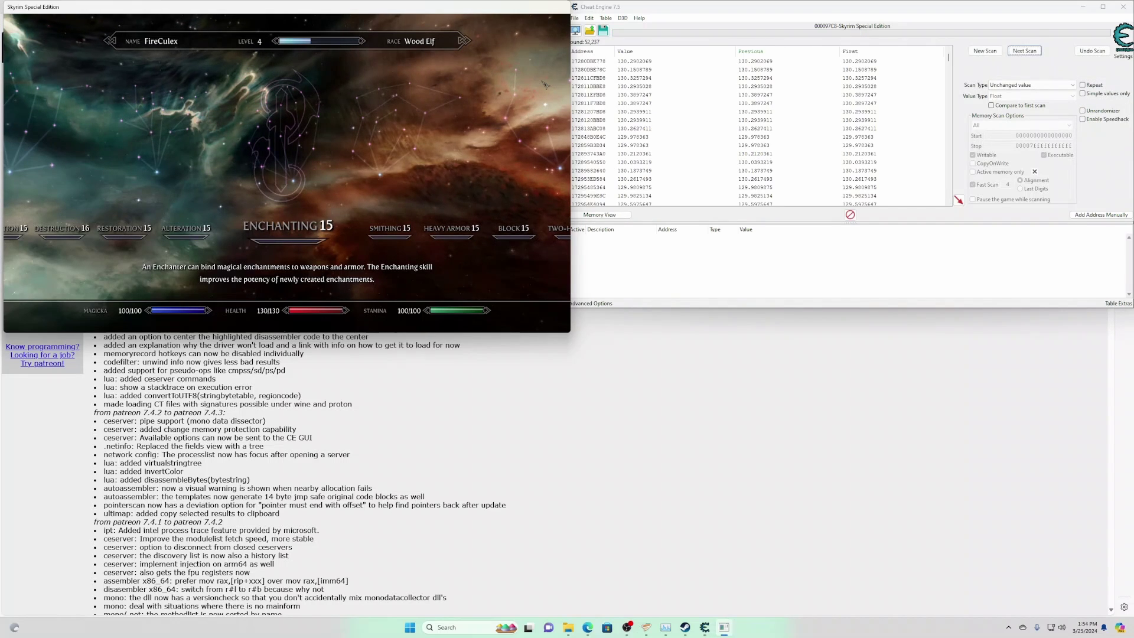
pyautogui.press('F2')
pyautogui.press('Tab')
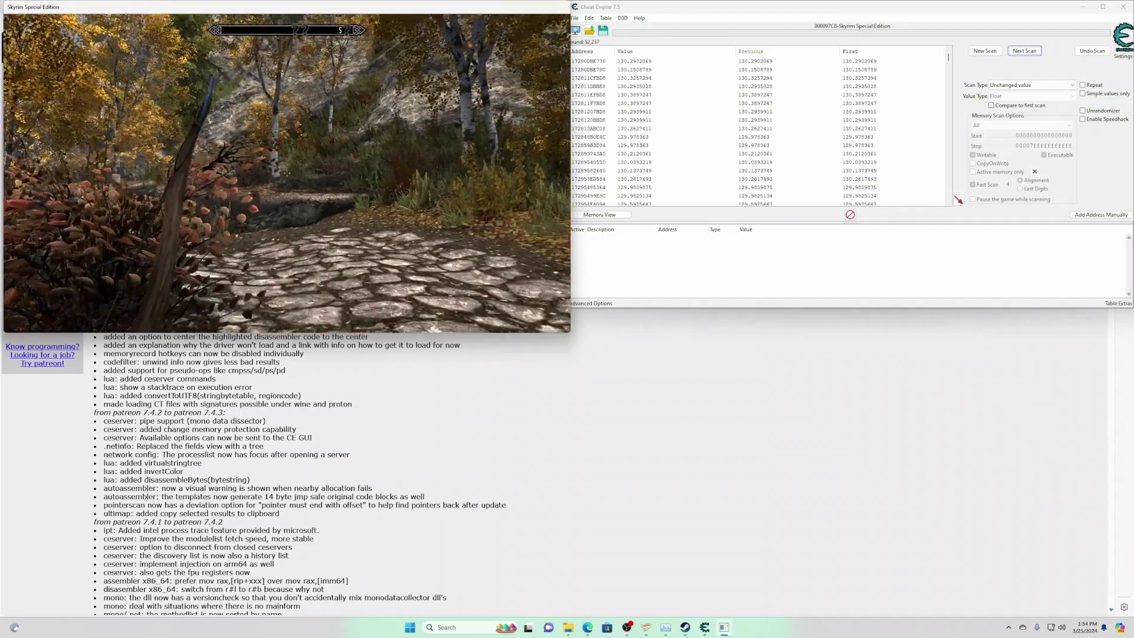
pyautogui.press('F2')
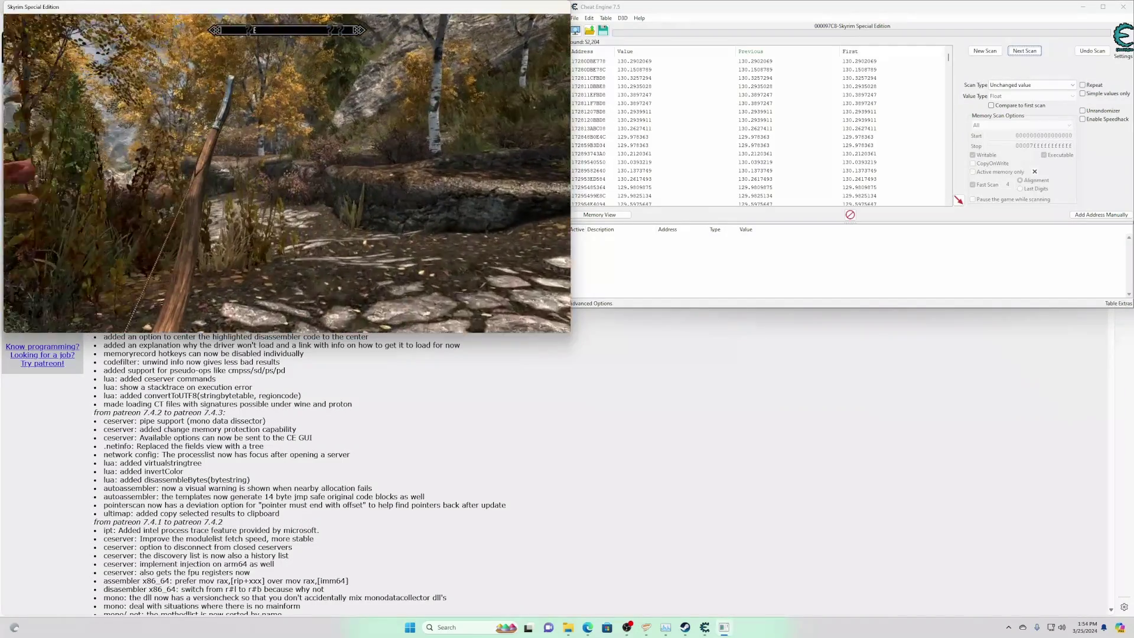
pyautogui.press('F2')
pyautogui.press('F2')
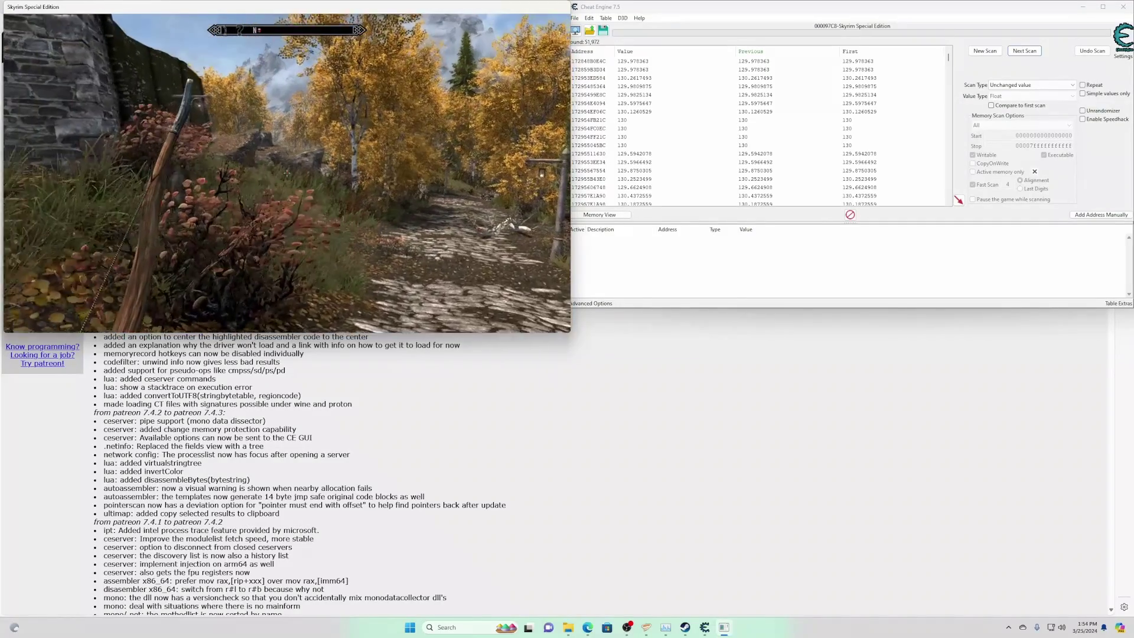
# Filter the remaining addresses with changed-value scans as the character's health changes in the game
pyautogui.press('F1')
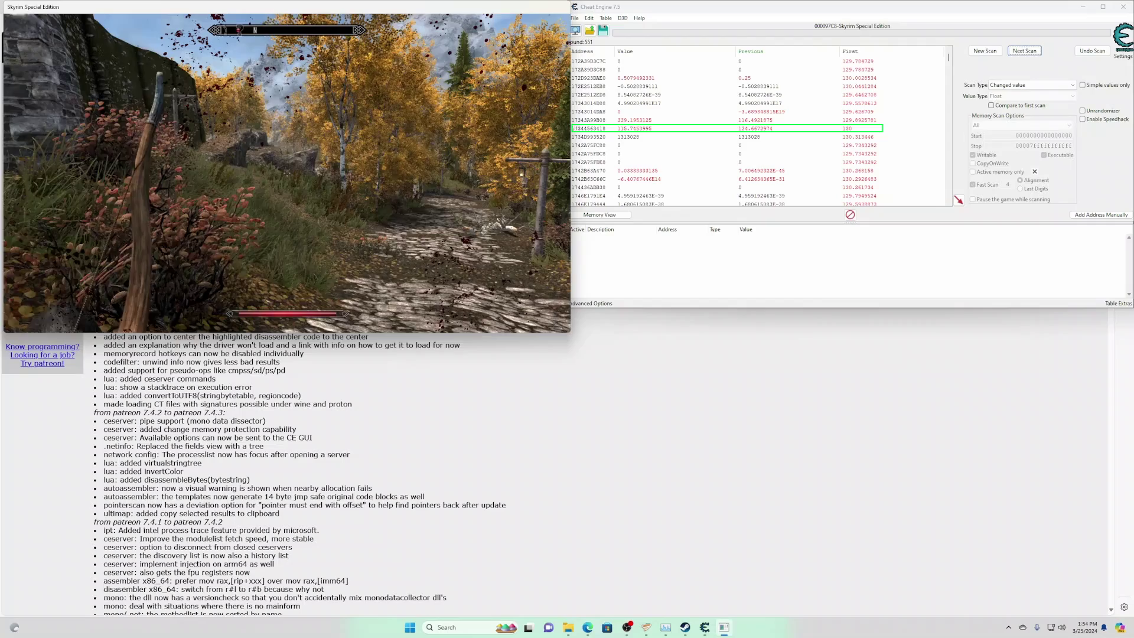
pyautogui.press('F3')
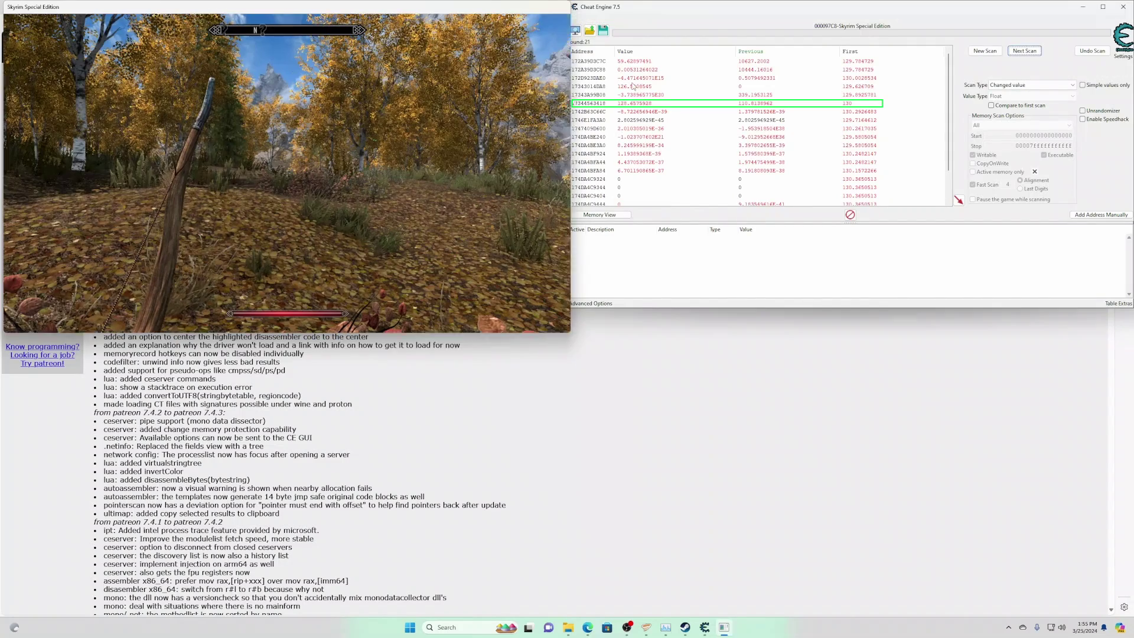
pyautogui.hotkey('alt', 'Tab')
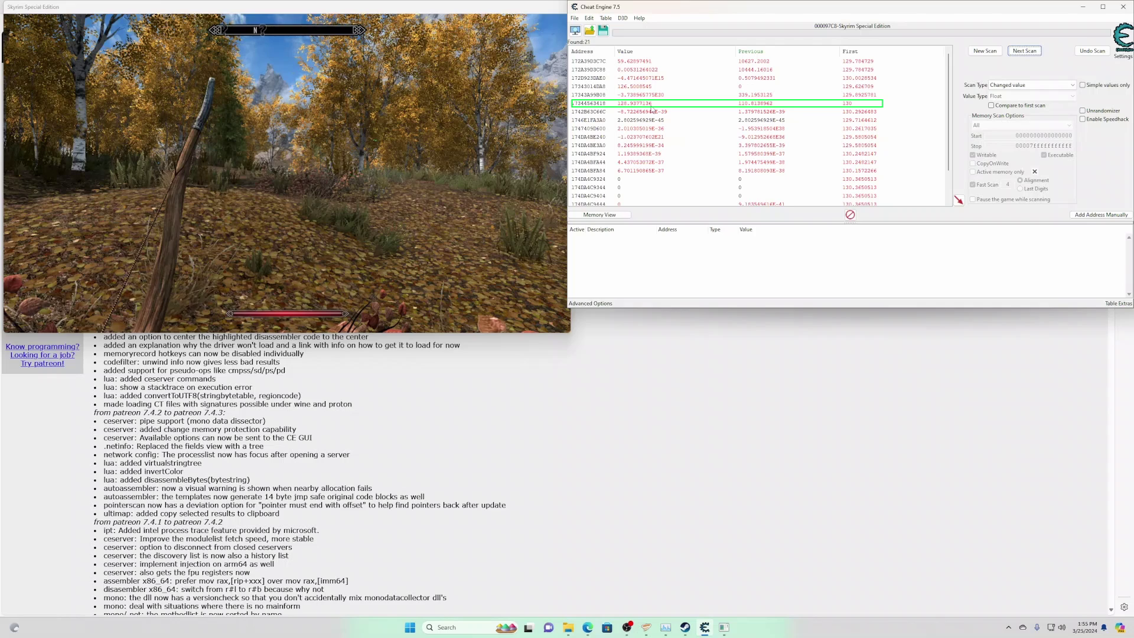
pyautogui.doubleClick(626, 104)
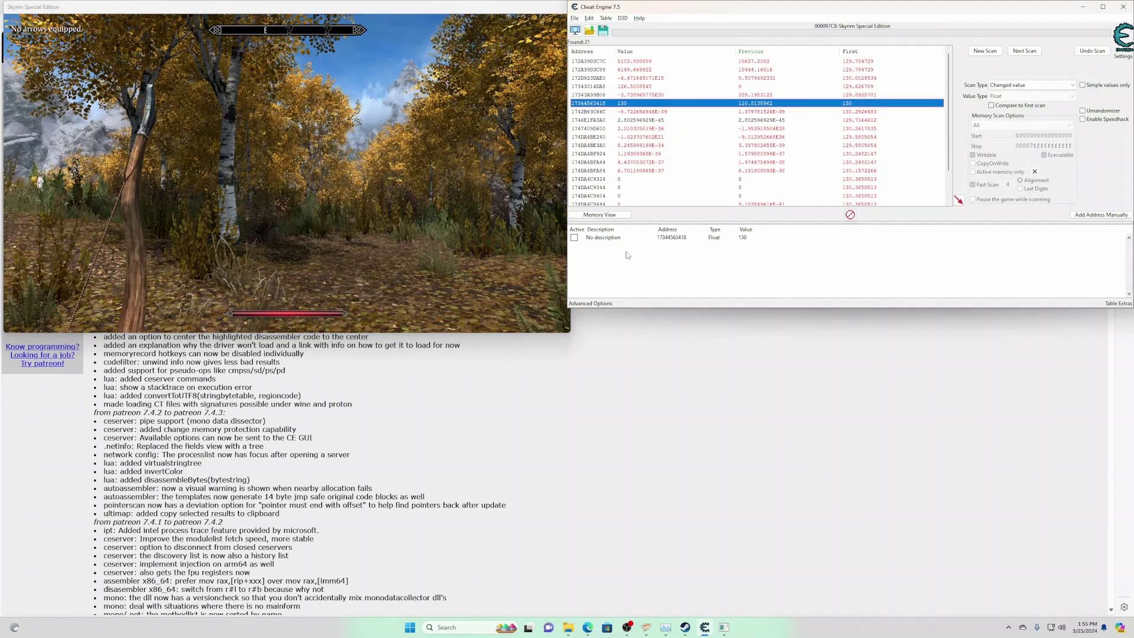
pyautogui.doubleClick(605, 239)
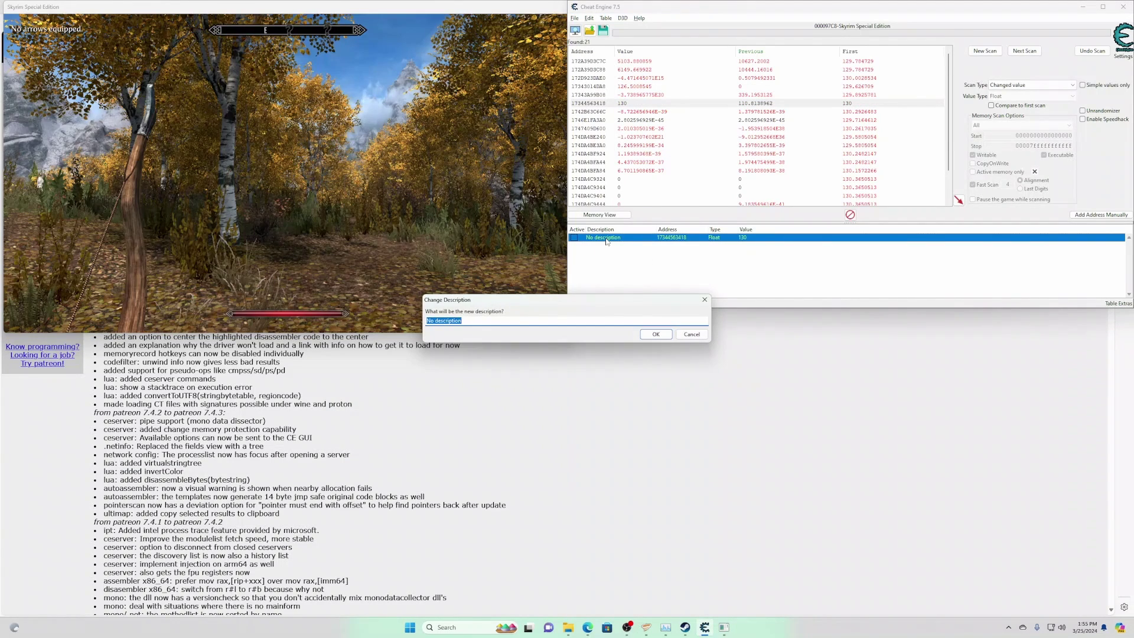
pyautogui.write('Health1')
pyautogui.press('Return')
# Generate a pointermap for the Health1 record
pyautogui.rightClick(682, 239)
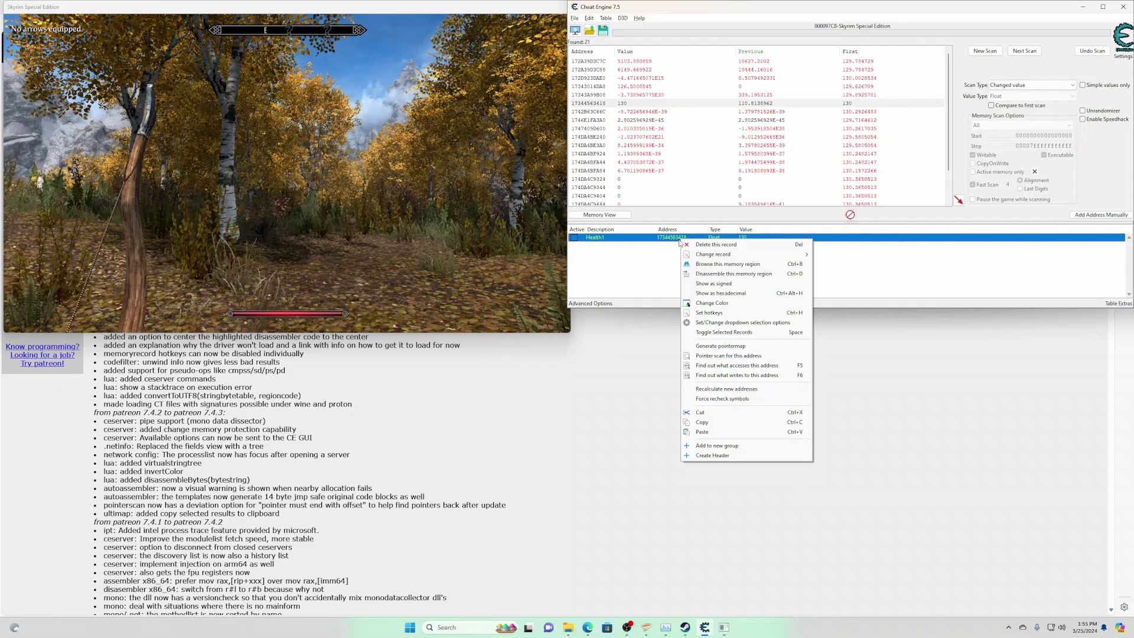
pyautogui.click(723, 347)
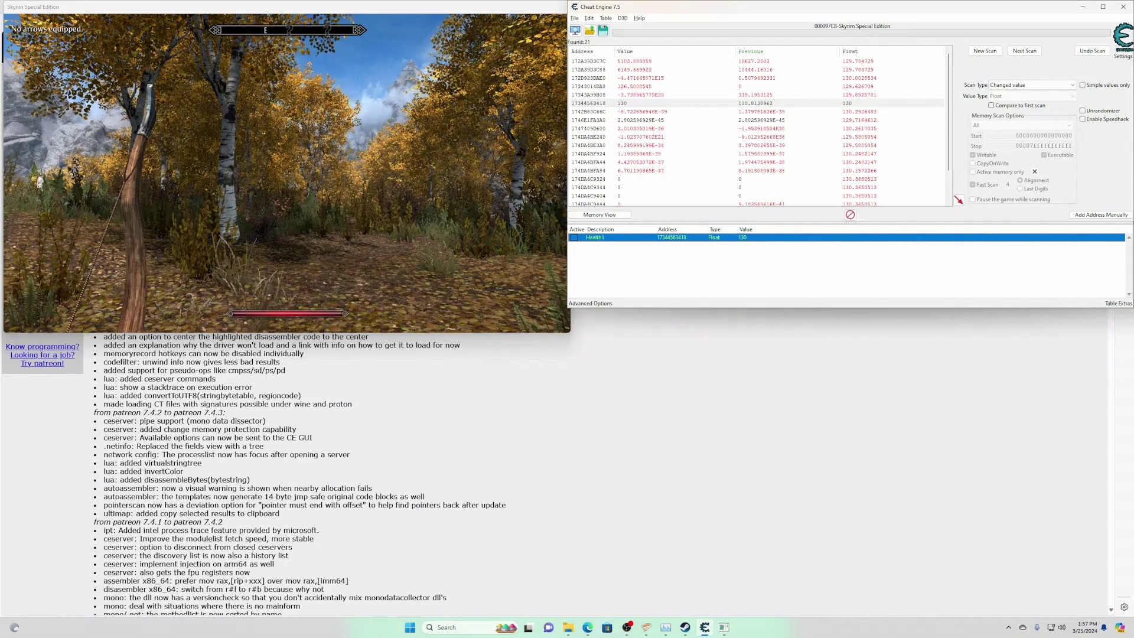
# Restart the game and attach to the new Skyrim Special Edition process, keeping the current address list
pyautogui.hotkey('alt', 'Tab')
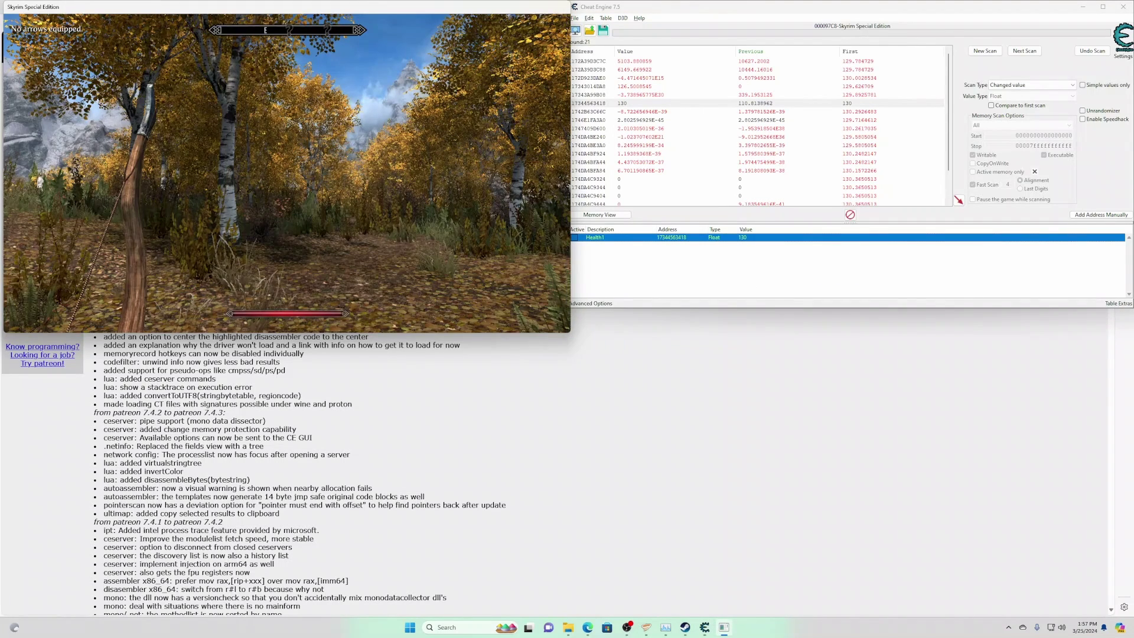
pyautogui.press('Escape')
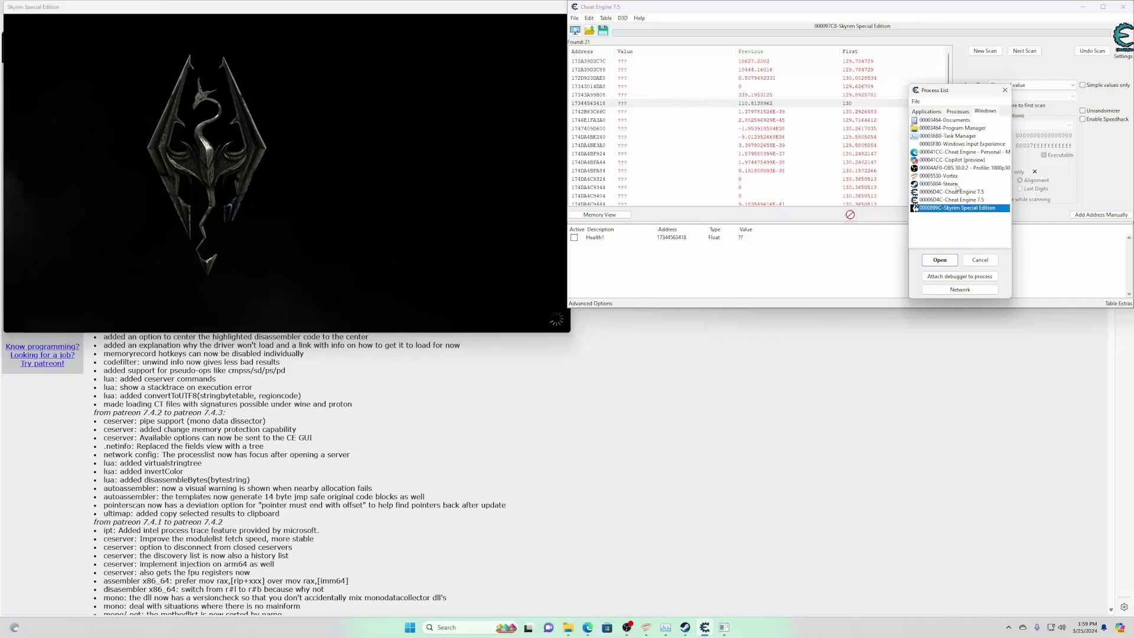
pyautogui.click(937, 259)
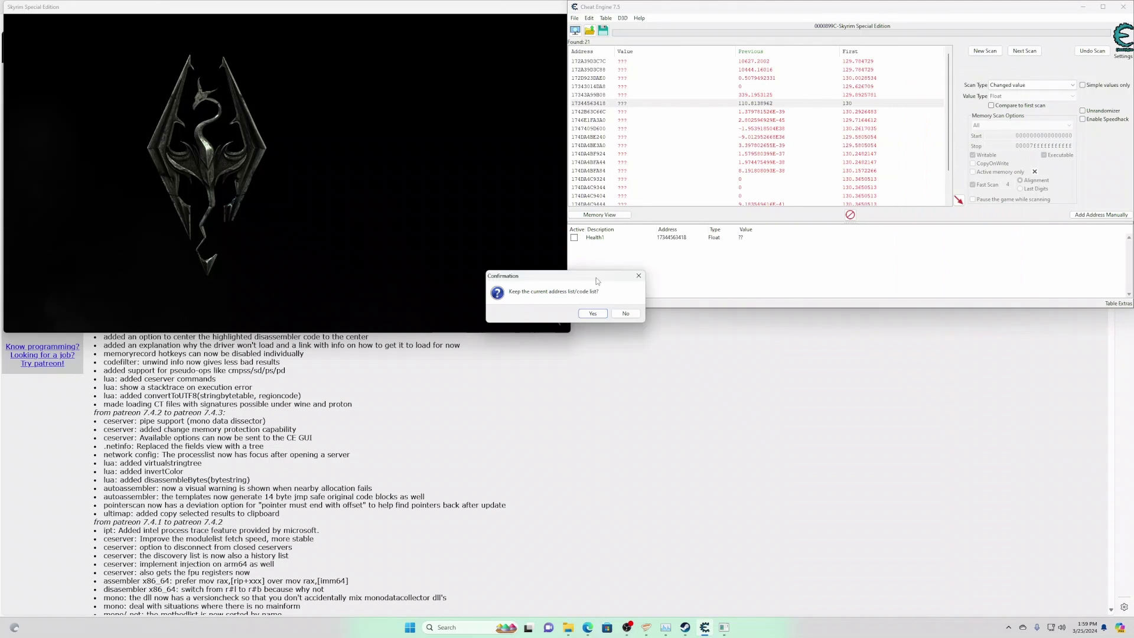
pyautogui.click(593, 313)
# Start a new scan and run a first scan for the exact Float value 130 in the restarted game
pyautogui.click(985, 50)
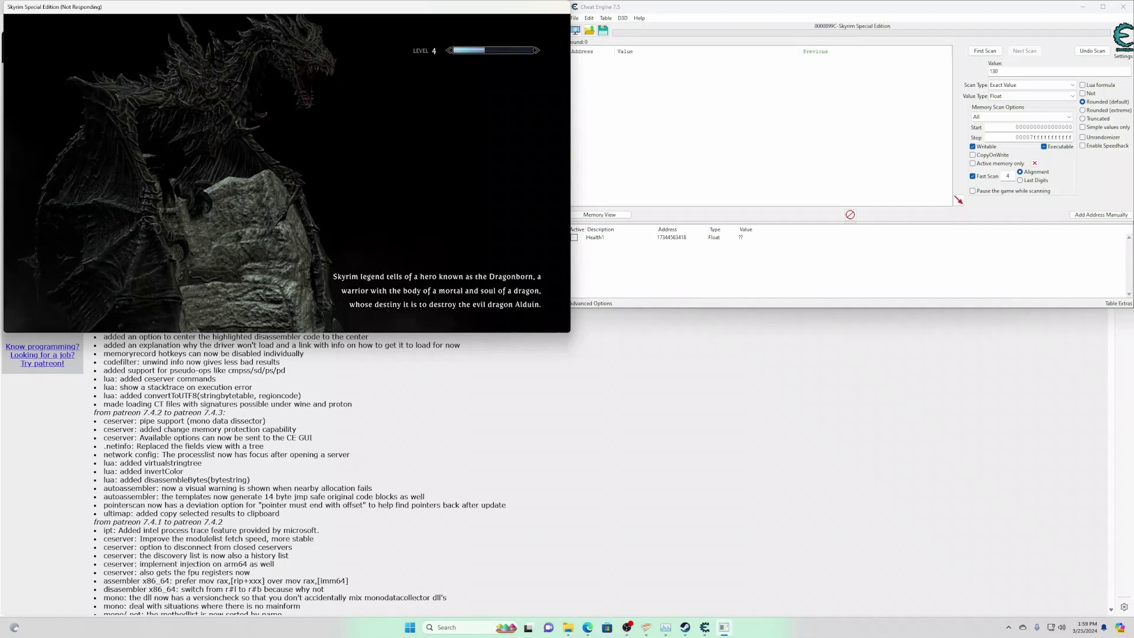
pyautogui.doubleClick(1053, 70)
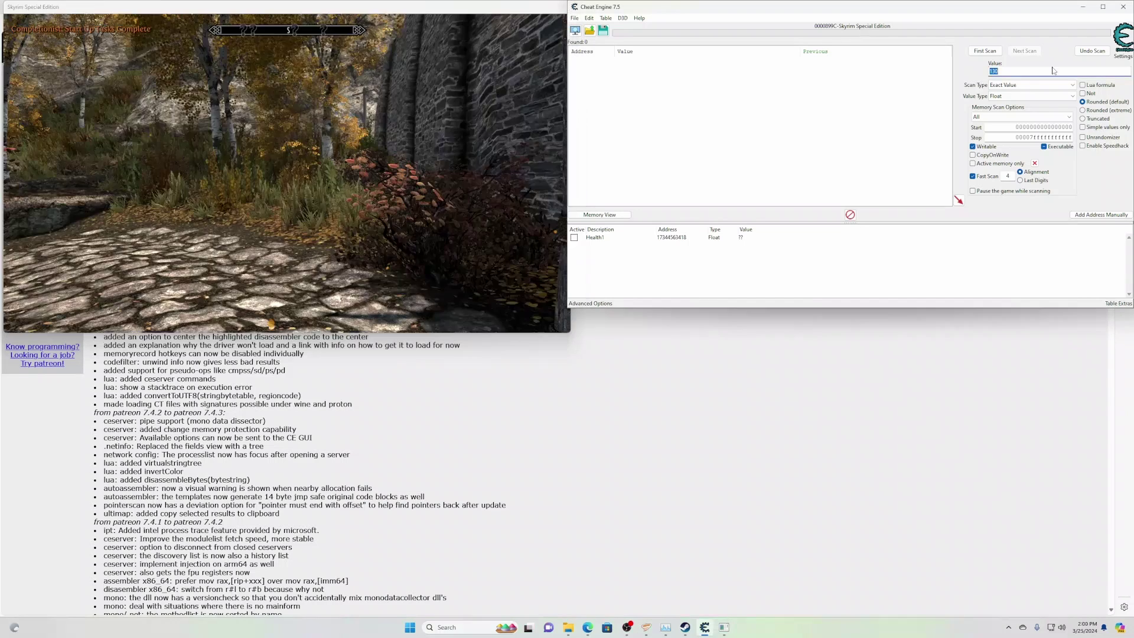
pyautogui.click(984, 51)
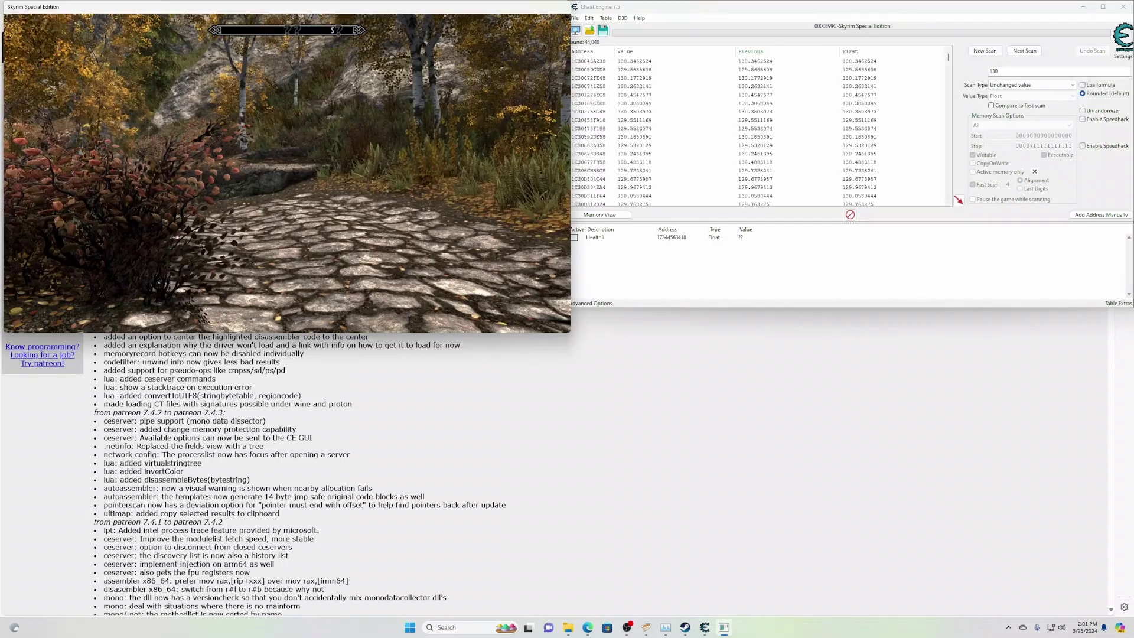
# Narrow the new results with unchanged-value scans at stable health and changed-value scans while the character takes damage
pyautogui.click(1024, 51)
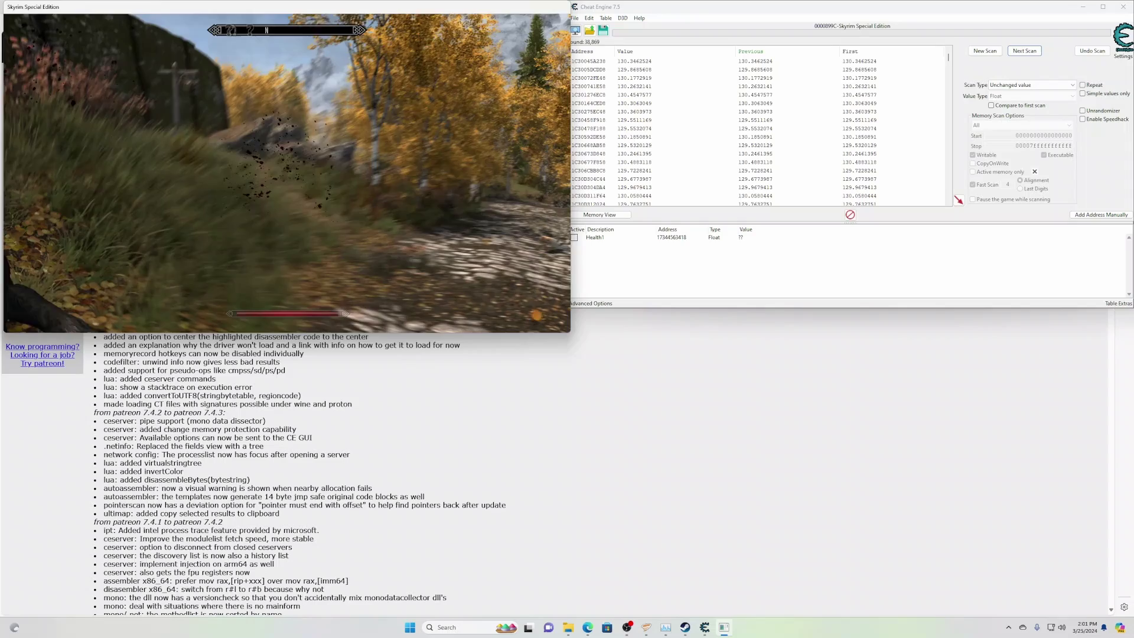
pyautogui.press('F2')
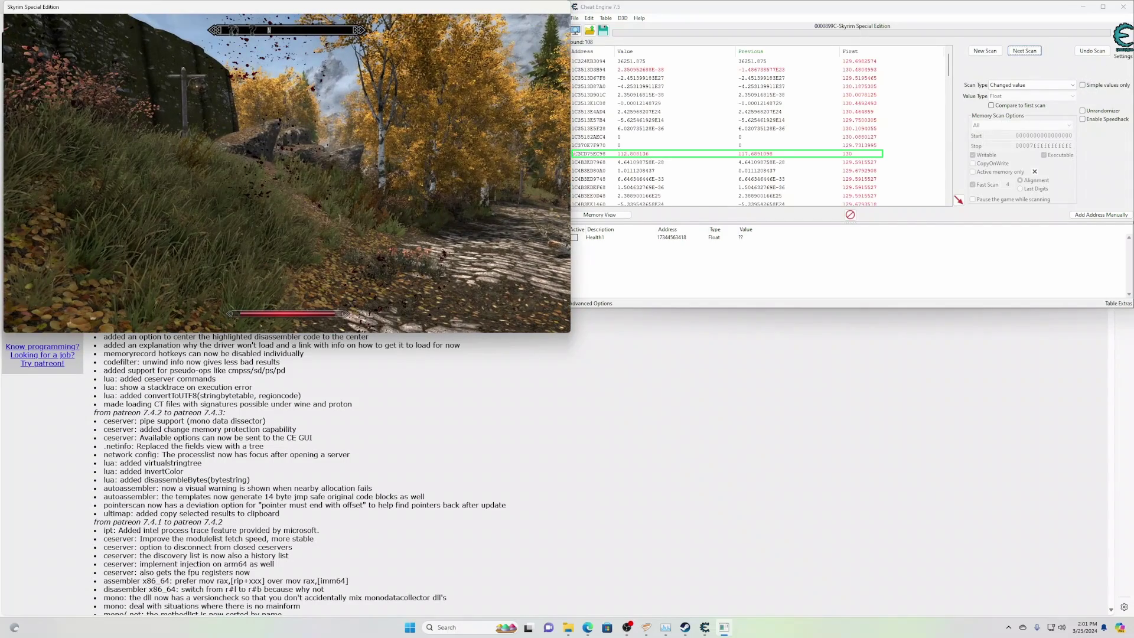
pyautogui.press('w')
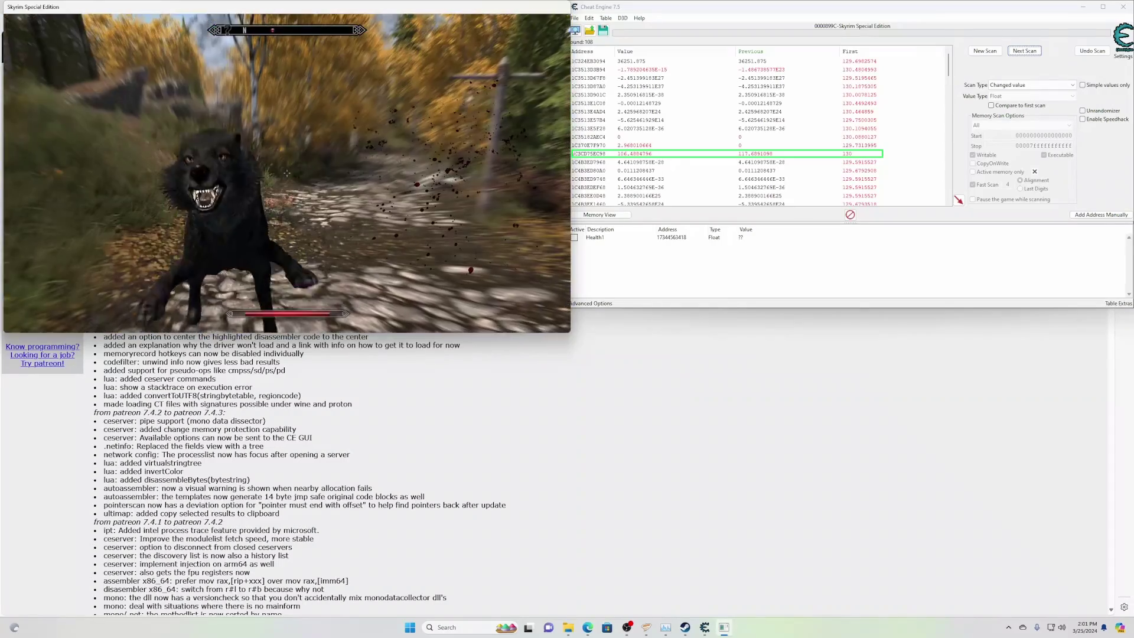
# Add the new health address to the address list and generate a pointermap for it
pyautogui.hotkey('alt', 'Tab')
pyautogui.rightClick(696, 237)
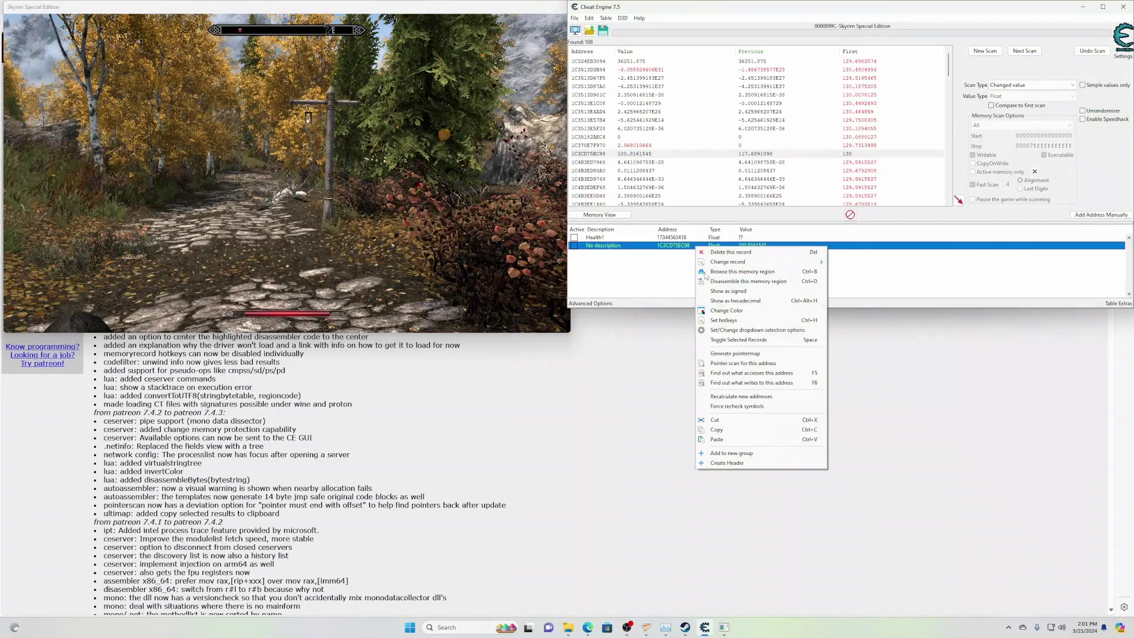
pyautogui.click(758, 354)
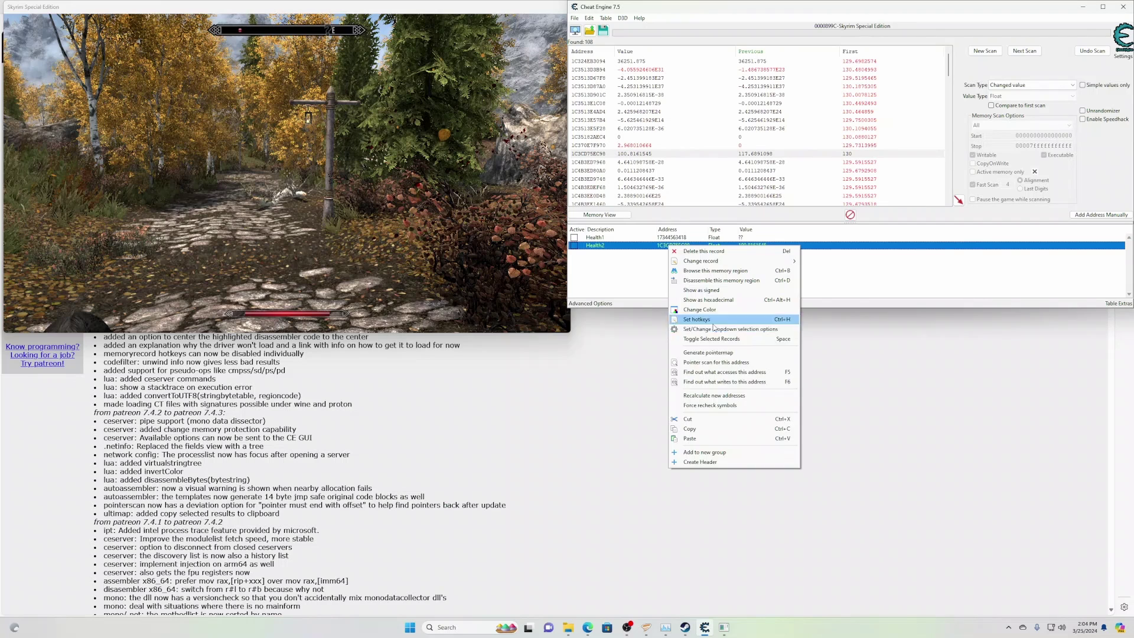
# Start a pointer scan for the Health2 address using the saved pointermap health2.scandata
pyautogui.click(715, 362)
pyautogui.click(467, 281)
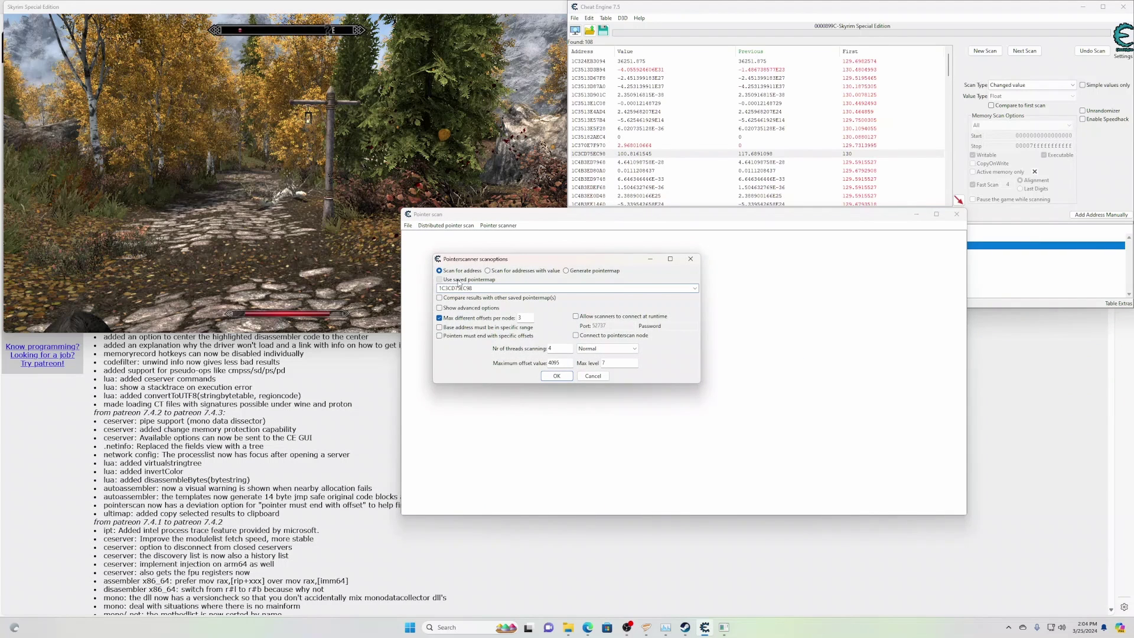
pyautogui.write('health2')
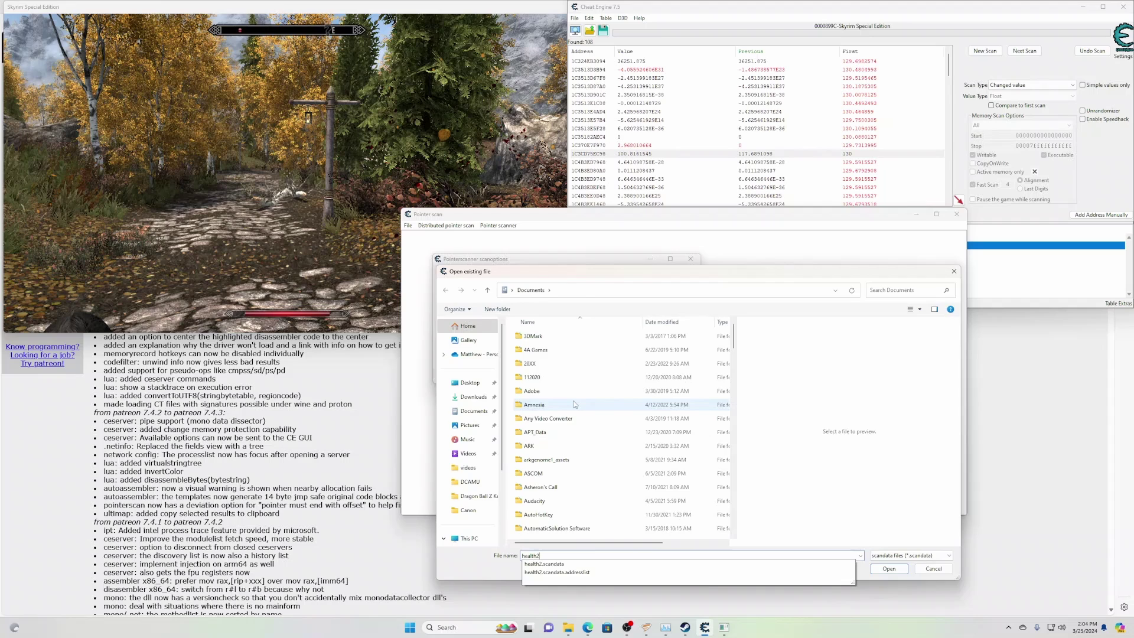
pyautogui.press('Return')
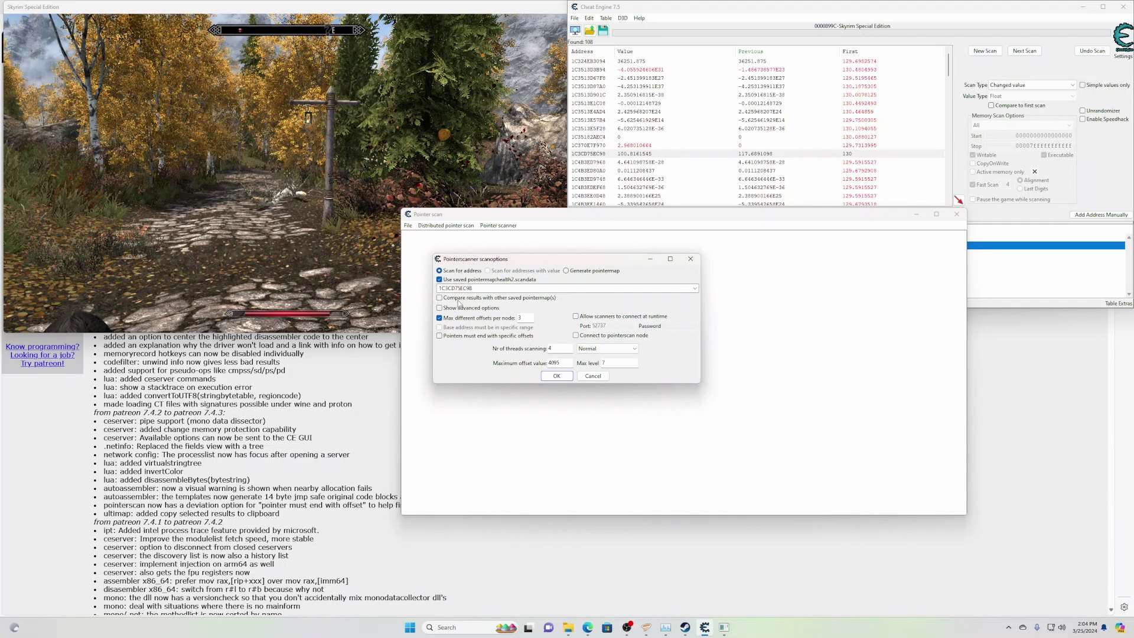
# Enable comparison with other saved pointermaps, adding health1.scandata matched to the Health1 address
pyautogui.click(457, 299)
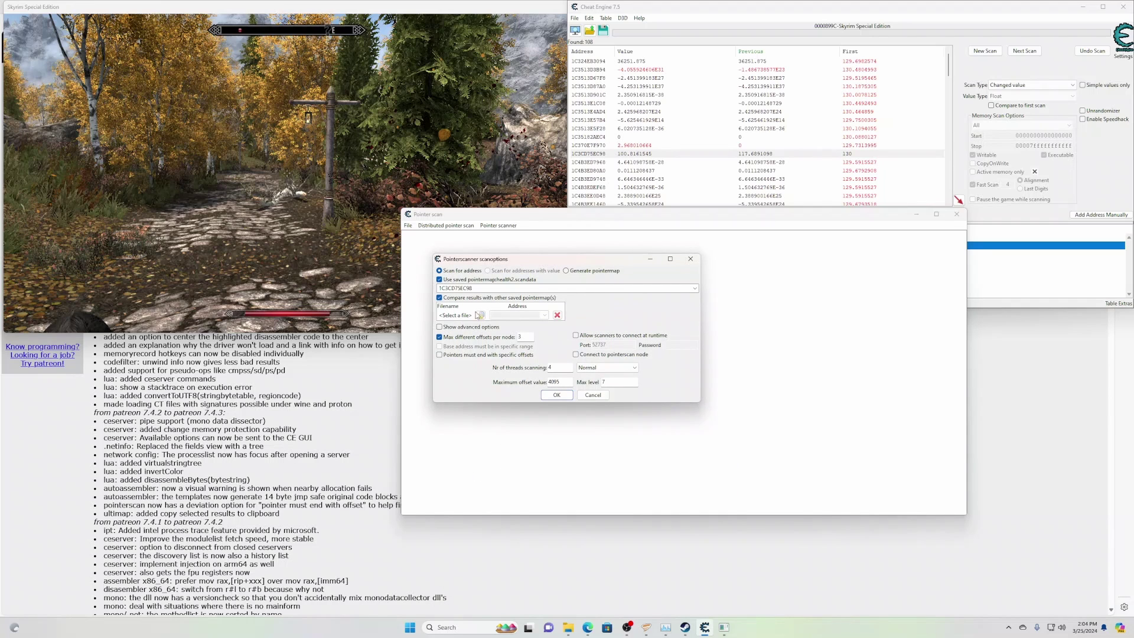
pyautogui.click(472, 317)
pyautogui.write('health1')
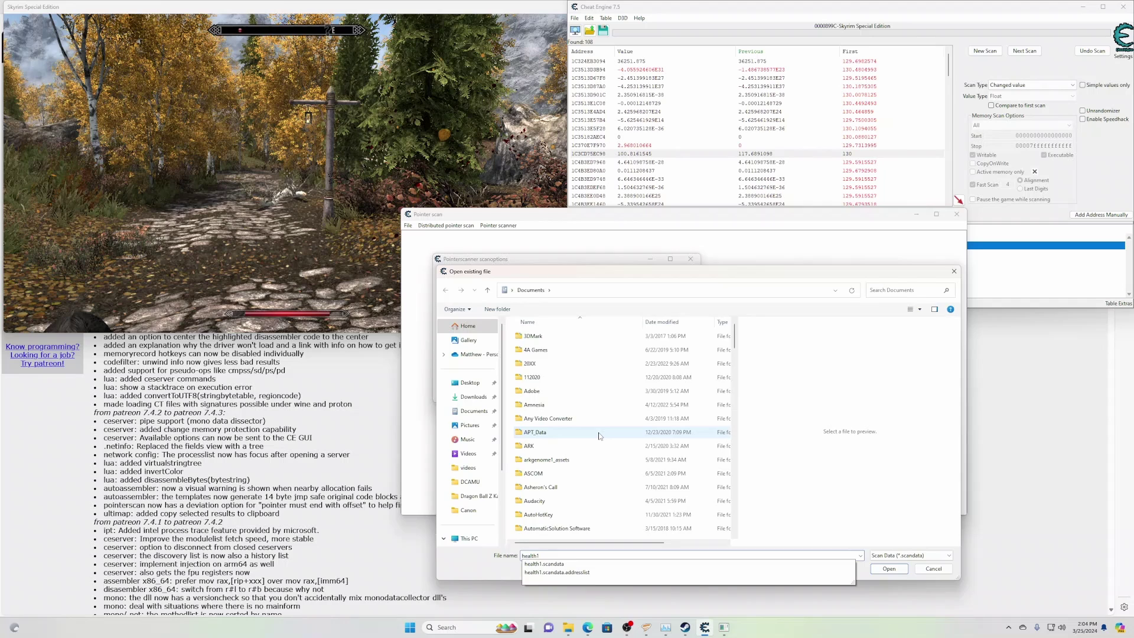
pyautogui.press('Return')
pyautogui.click(550, 314)
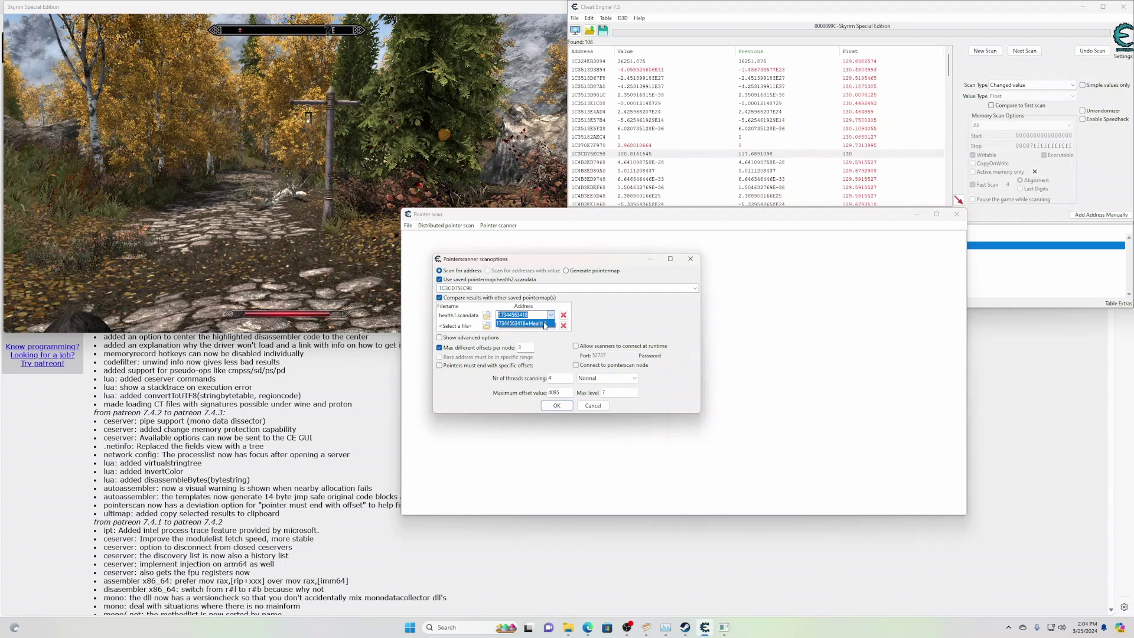
pyautogui.click(536, 323)
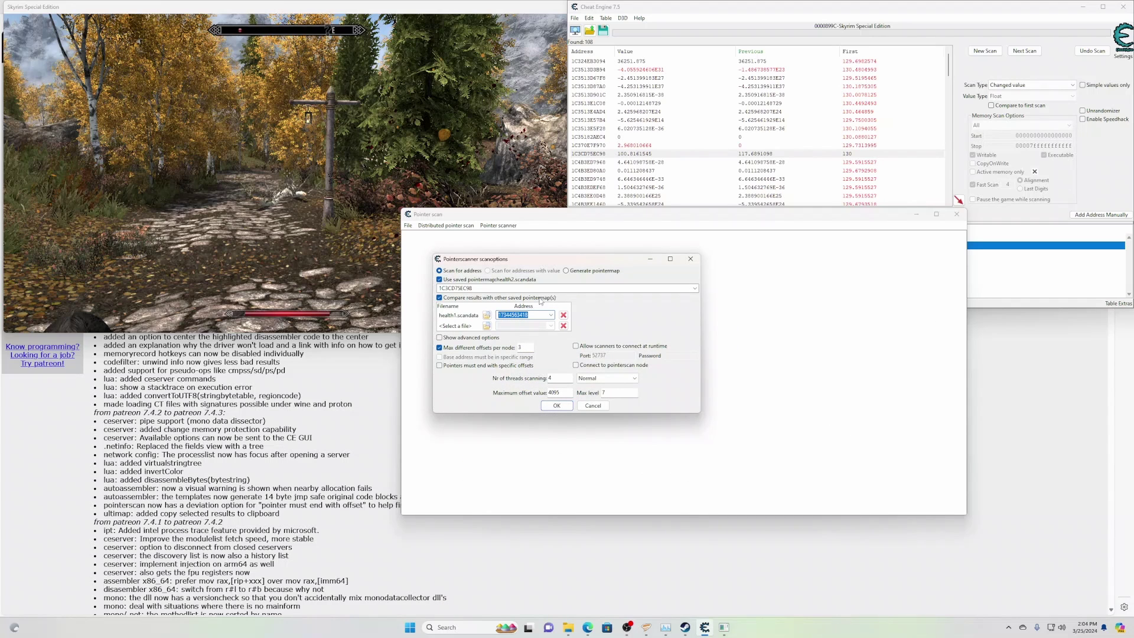
# Run the pointer scan with the remaining default options and store its results as Health3
pyautogui.click(556, 405)
pyautogui.write('Health3')
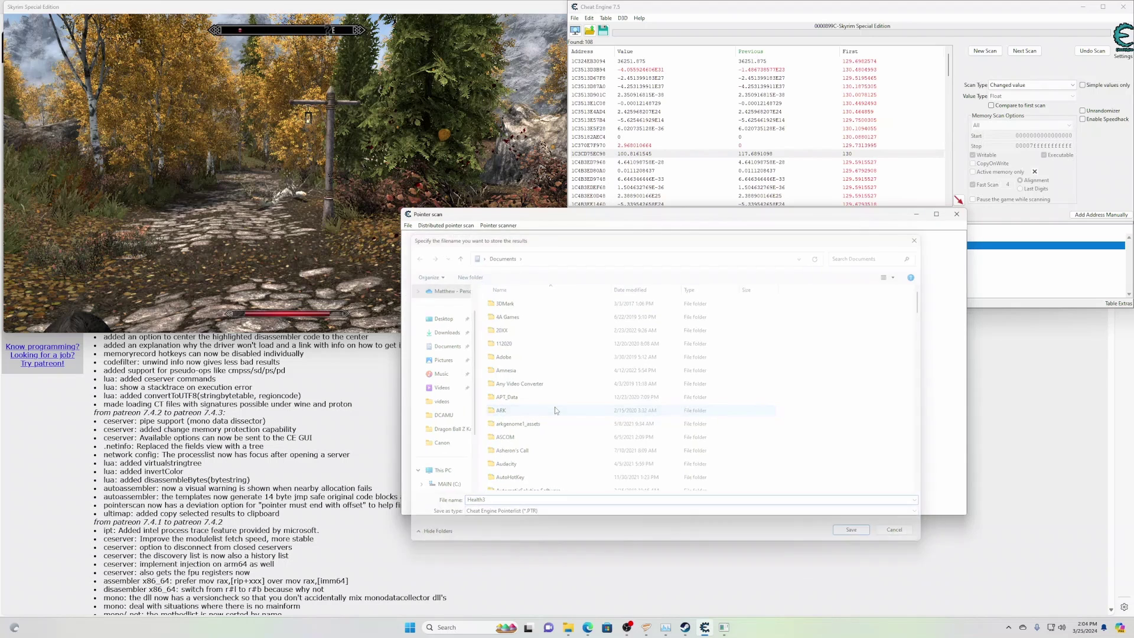
pyautogui.press('Return')
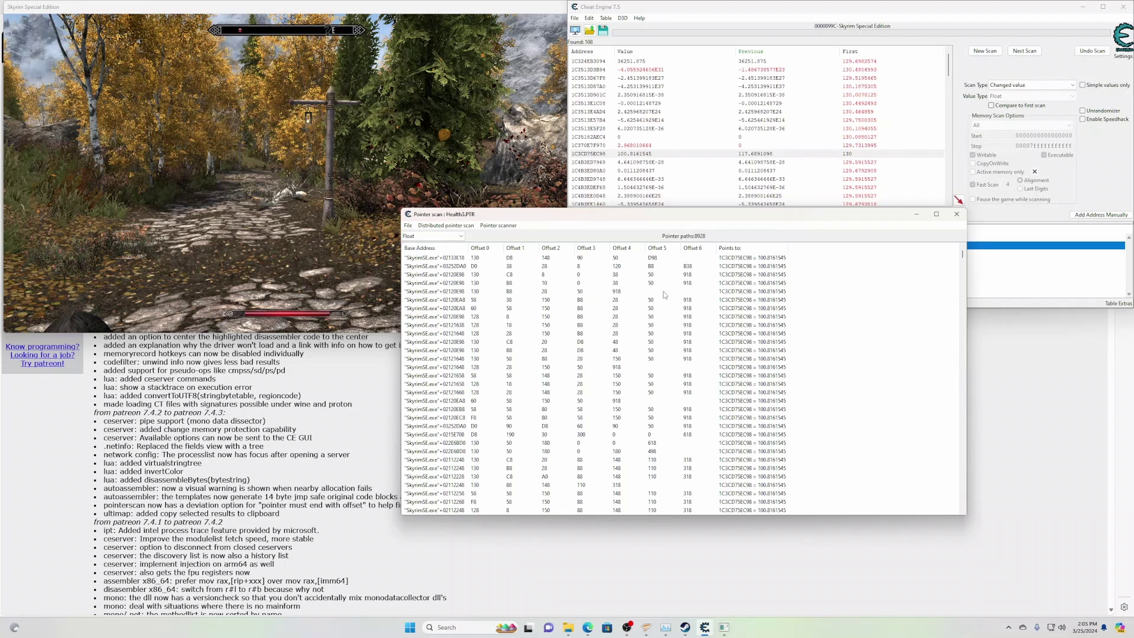
# Sort the pointer paths by Offset 3 and add a pointer path to the address list
pyautogui.click(586, 248)
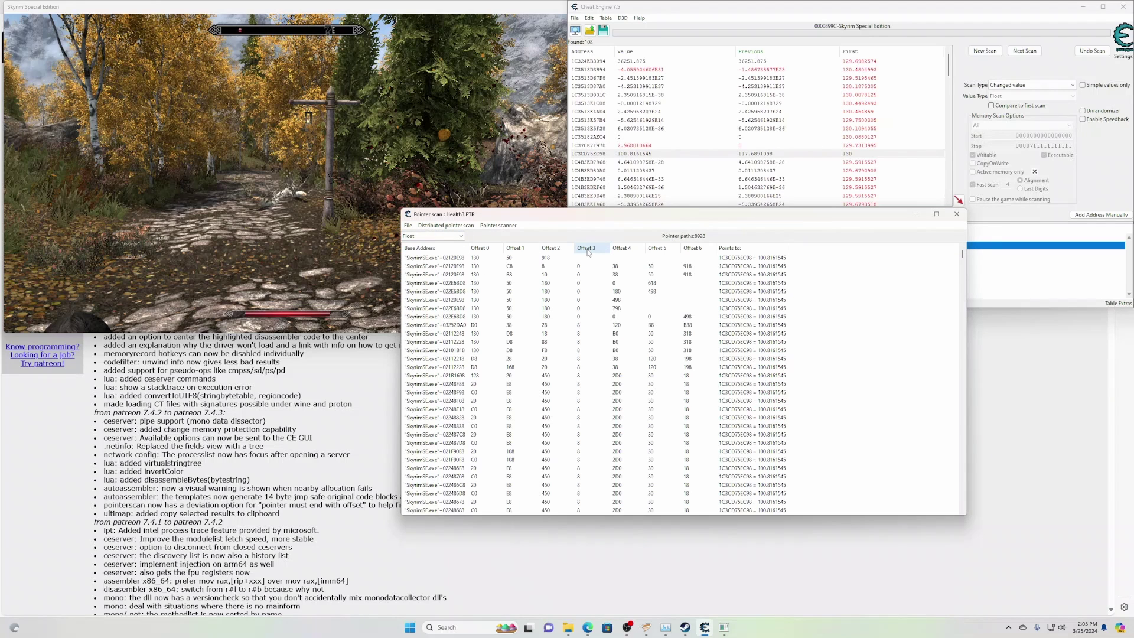
pyautogui.click(590, 249)
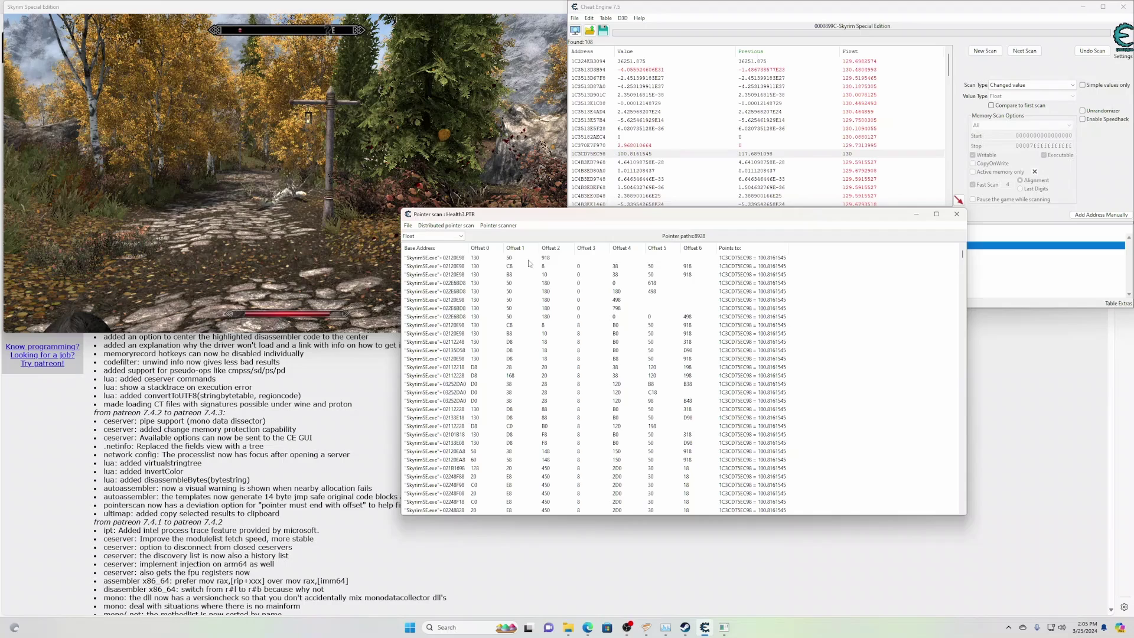
pyautogui.click(594, 251)
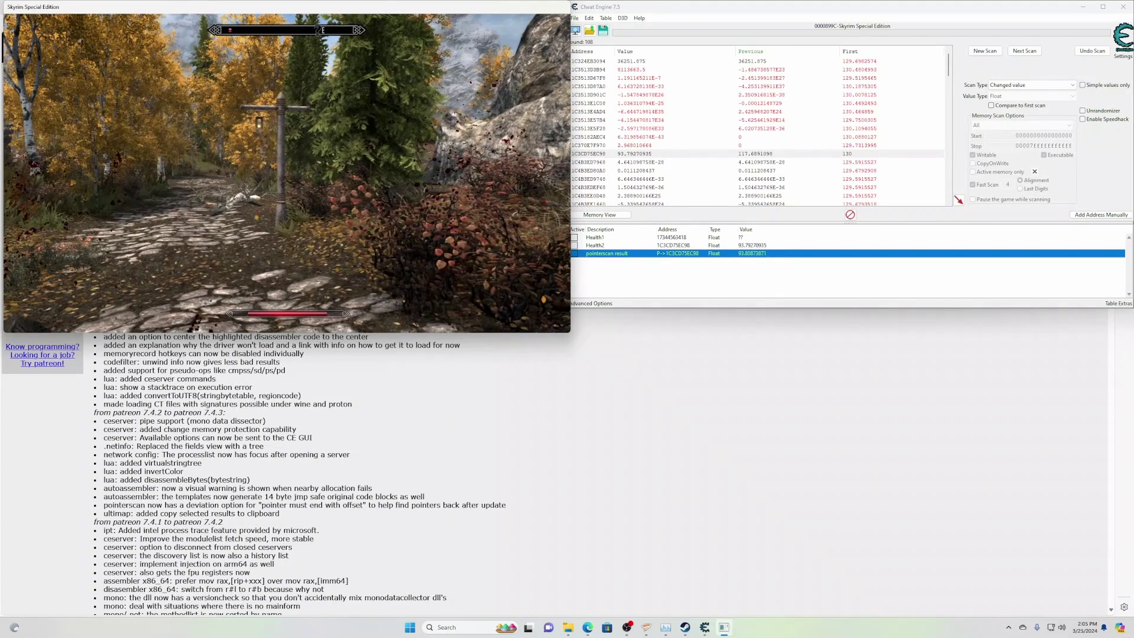
# Restart Skyrim and attach to its new process, keeping the current address list to test the health pointer
pyautogui.press('Escape')
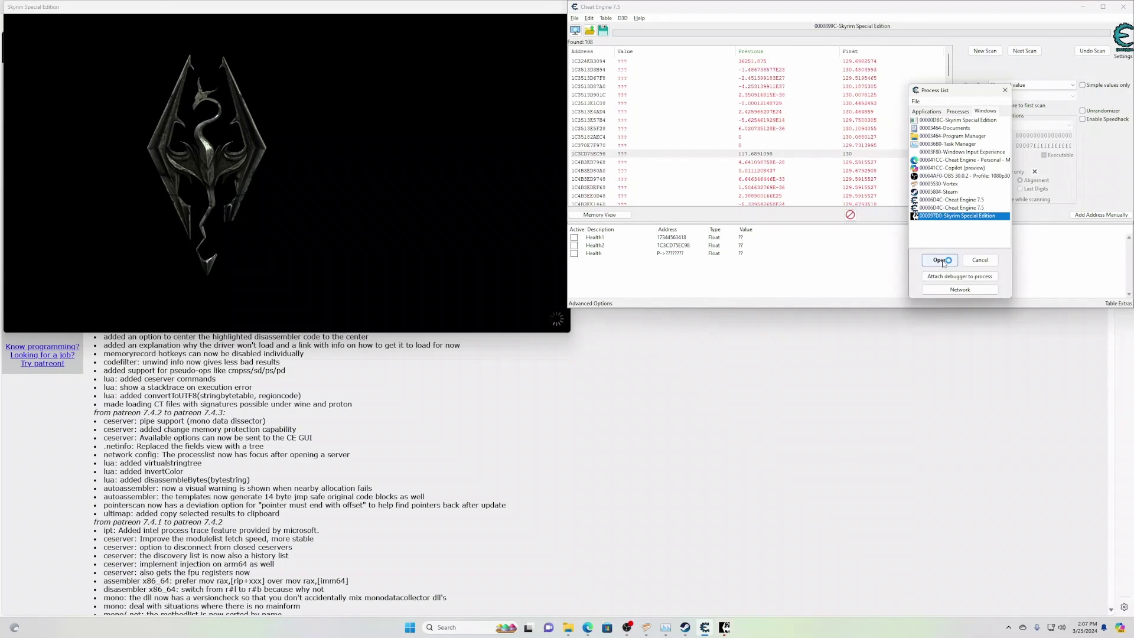
pyautogui.click(940, 261)
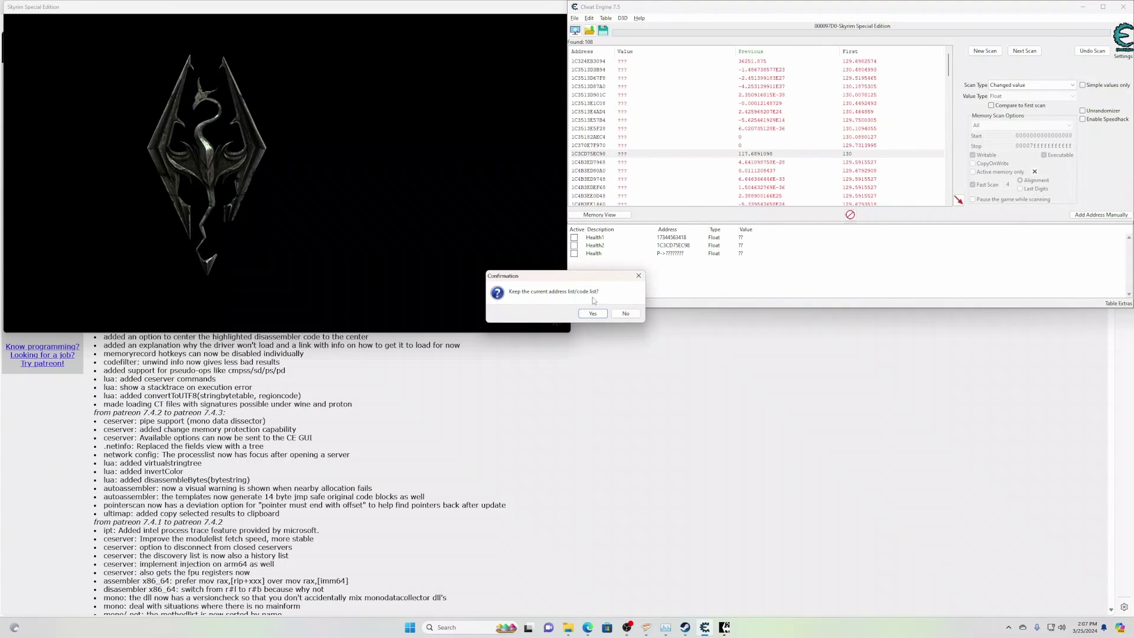
pyautogui.click(592, 313)
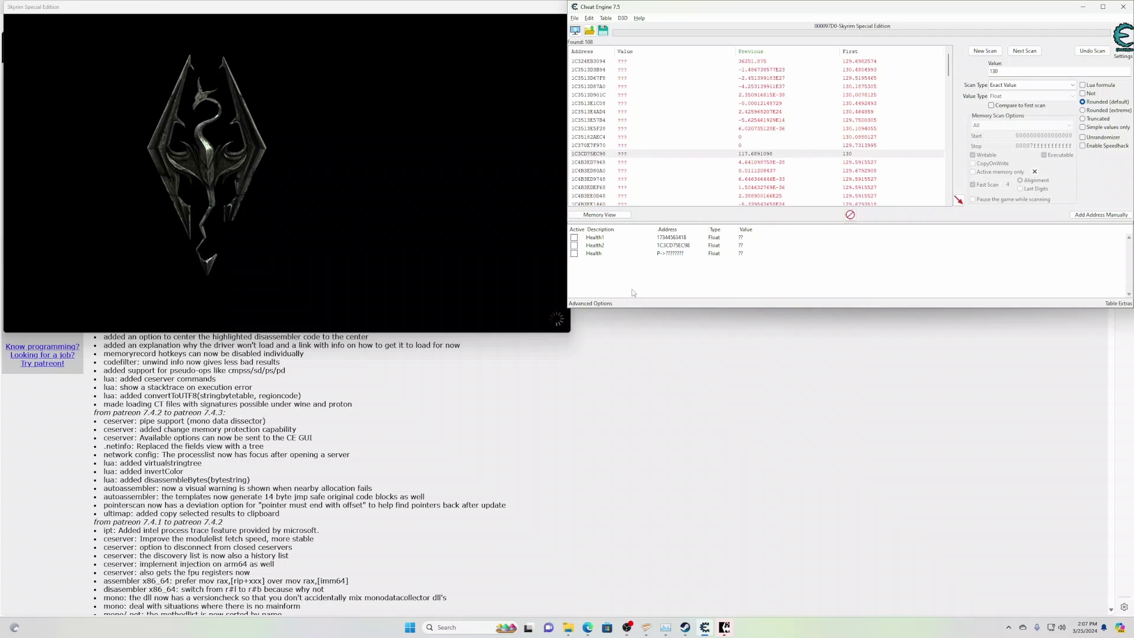